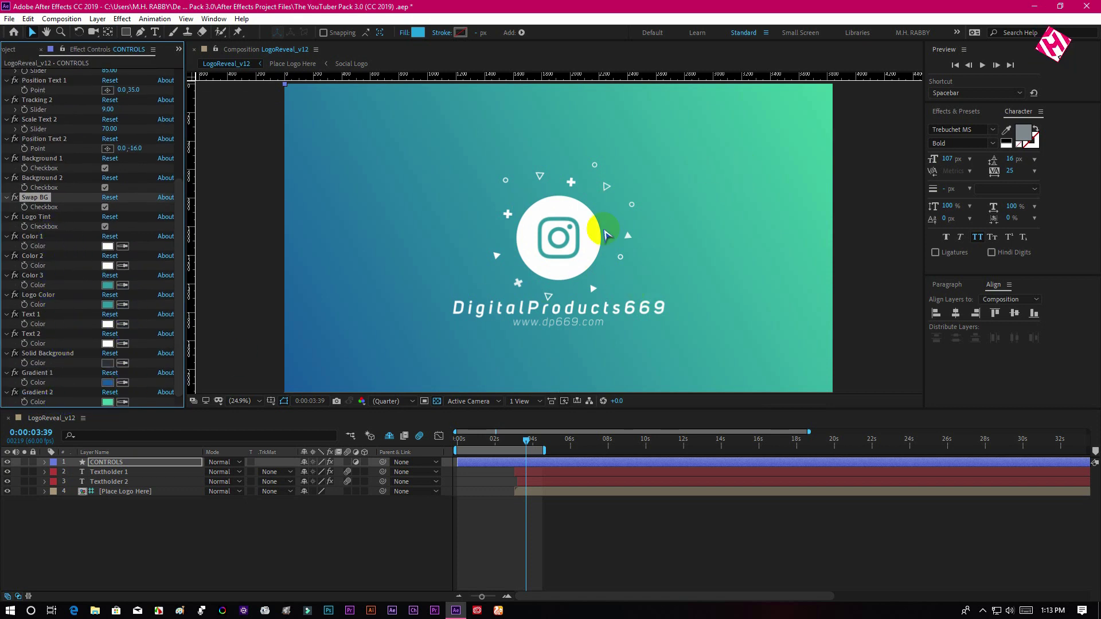
Change the Gradient 1 colour to a bright magenta (EE1CDD)
left_click(108, 381)
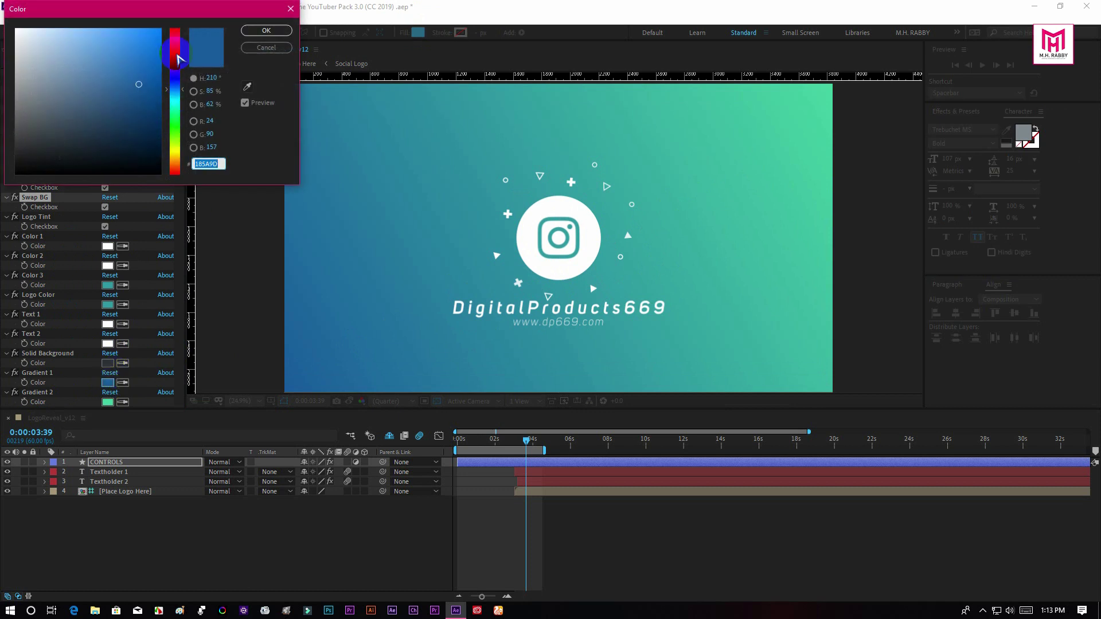
left_click(173, 52)
left_click(151, 35)
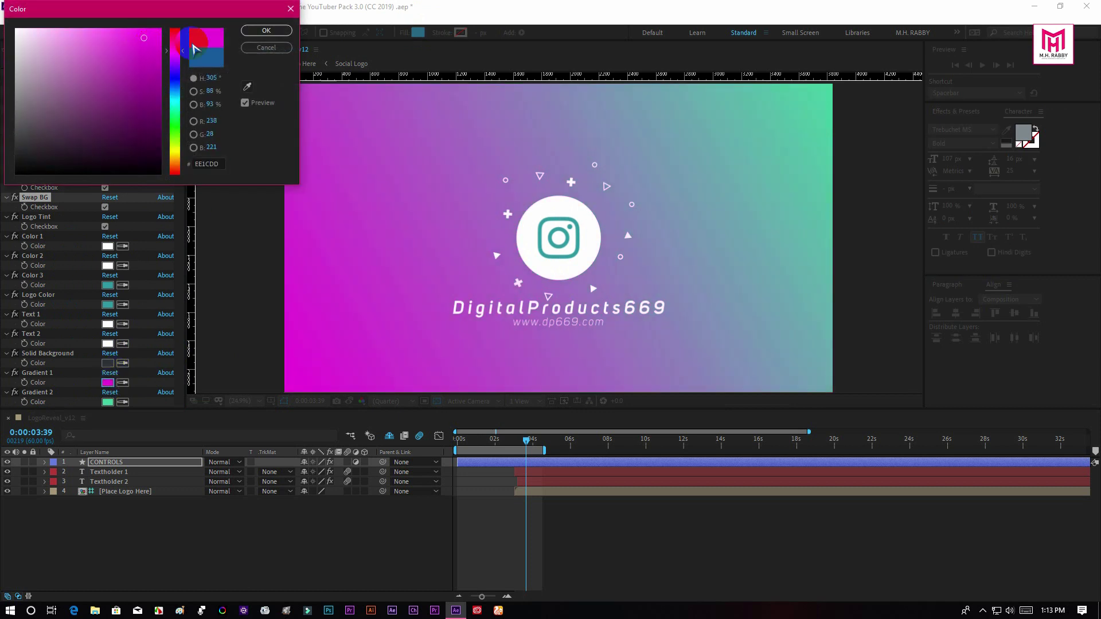
left_click(266, 30)
Change the Gradient 2 colour to a saturated violet #6C00FF
left_click(107, 402)
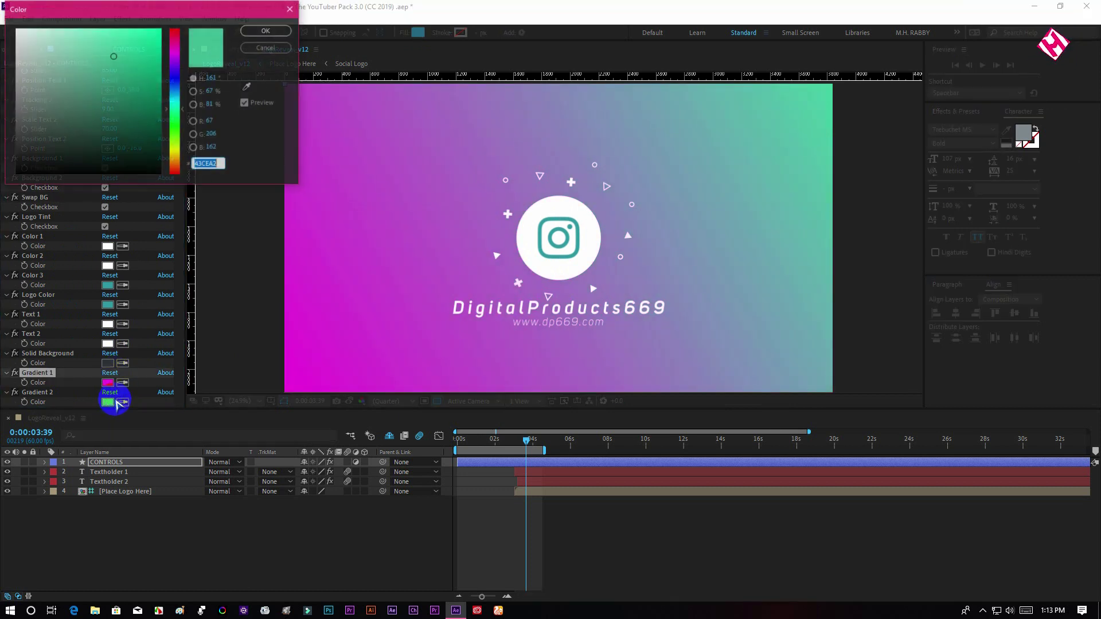
left_click(179, 69)
mouse_move(137, 45)
left_mouse_down()
mouse_move(149, 29)
mouse_move(194, 25)
left_mouse_up()
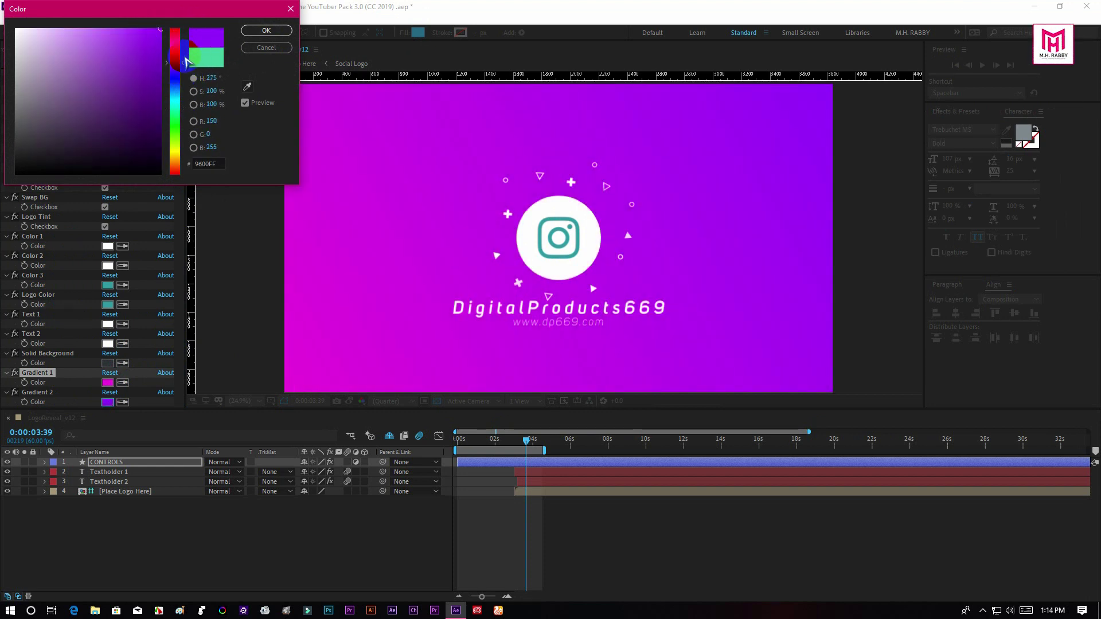
left_click_drag(179, 67, 180, 68)
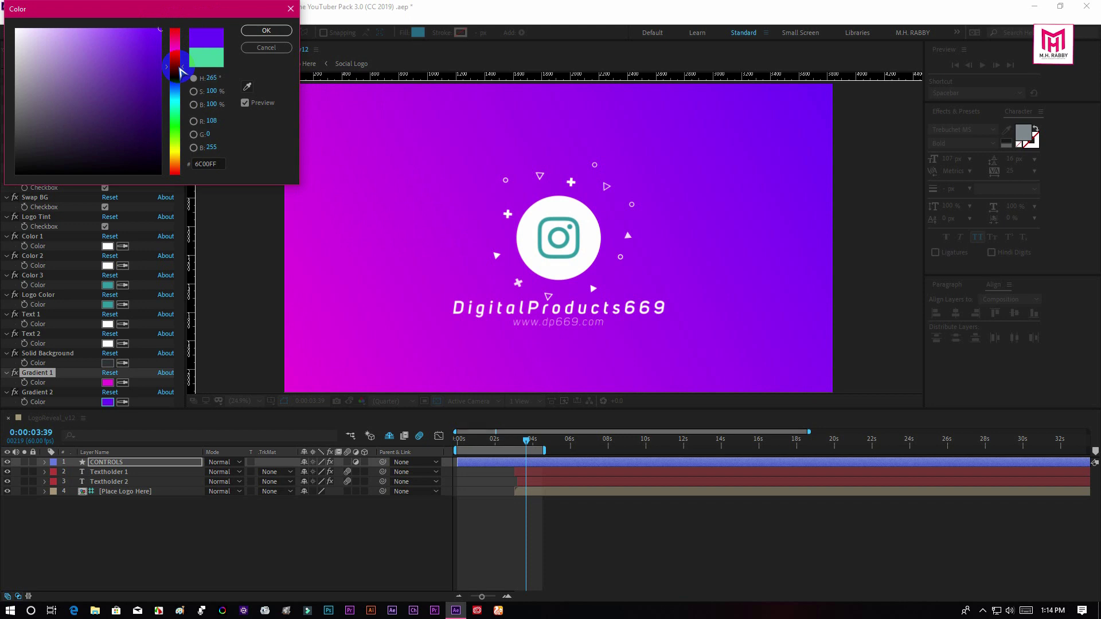
left_click(266, 30)
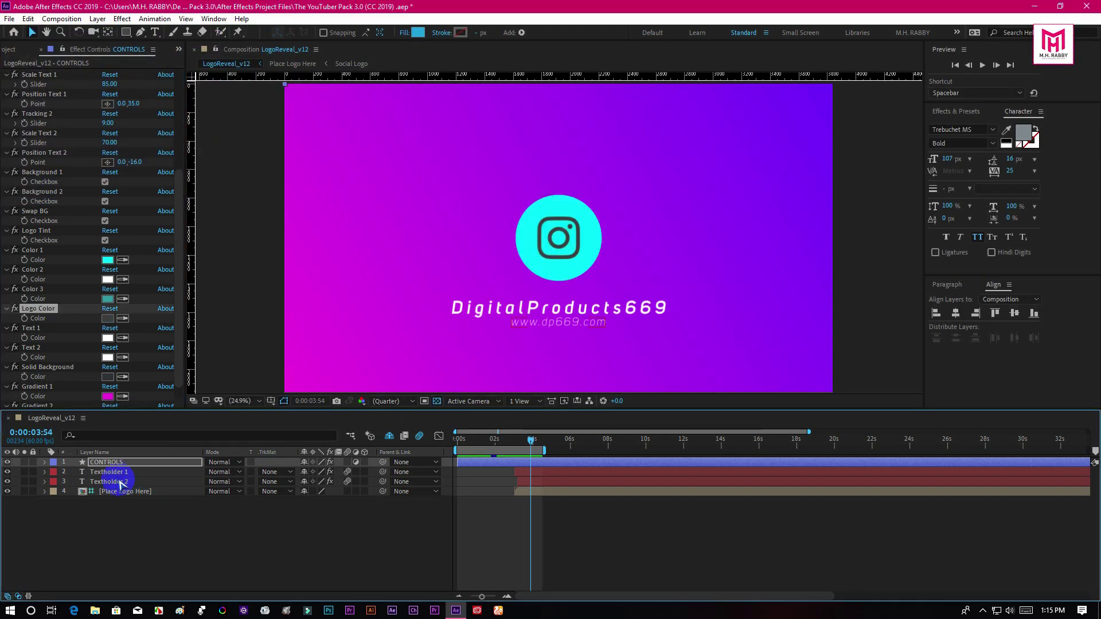
left_click(117, 476)
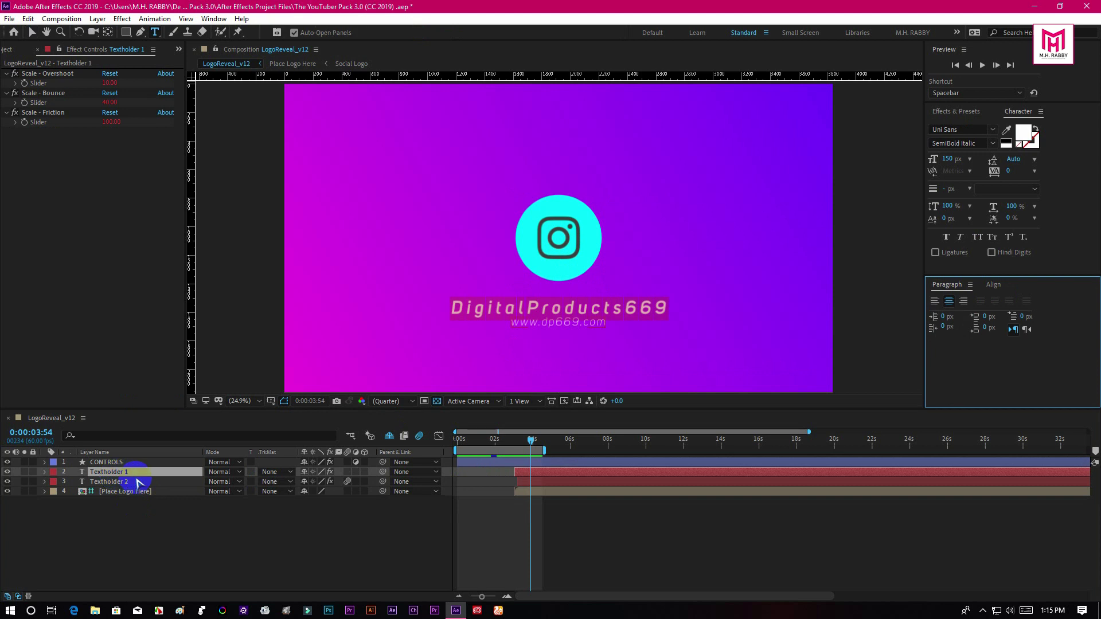
Retitle the reveal 'Your Channel Name' and preview it from the first frame
type("Your")
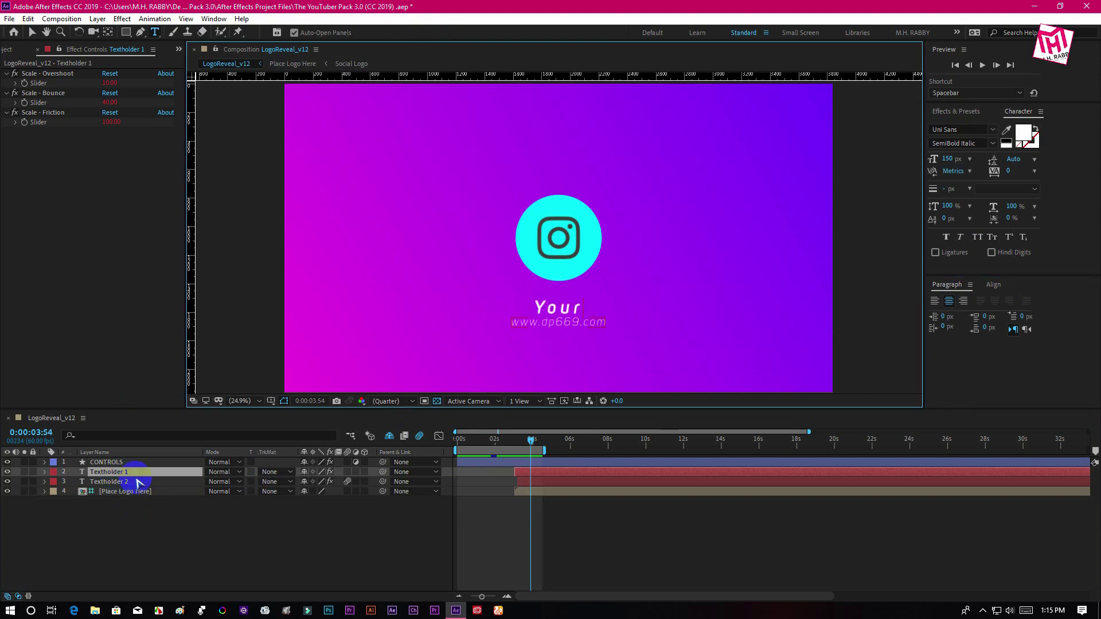
type(" Channel Name")
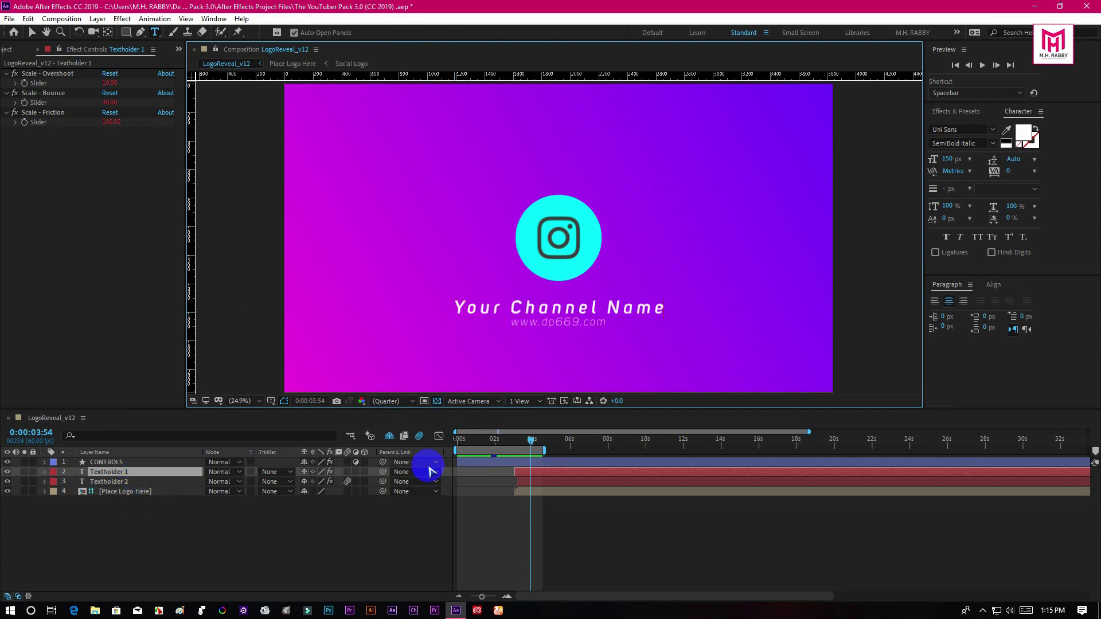
left_click(363, 528)
left_click_drag(499, 444, 447, 450)
key("space")
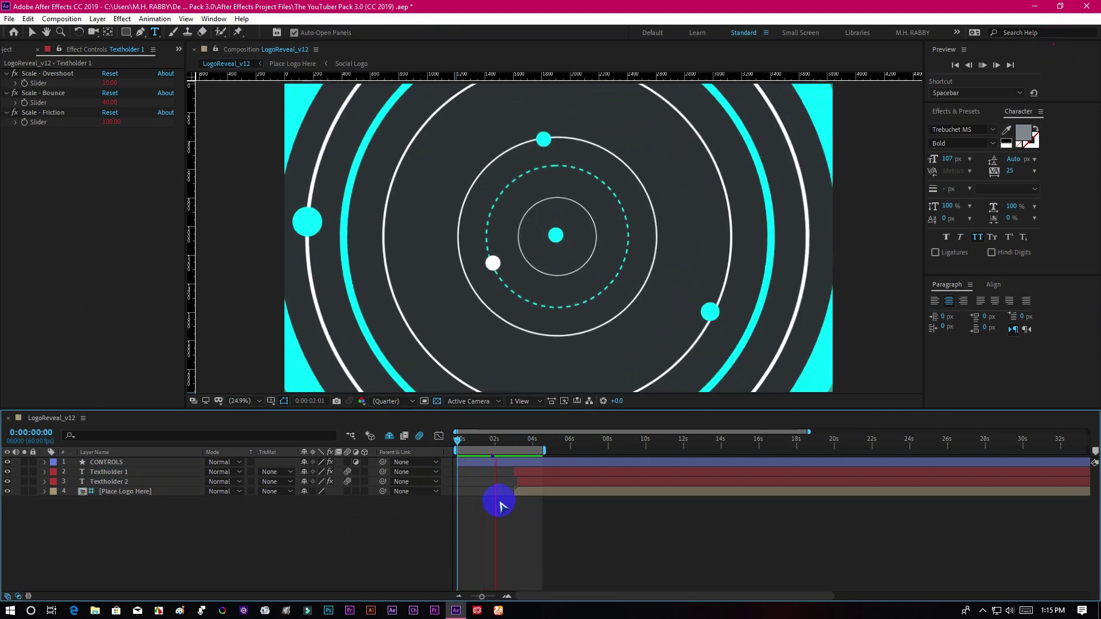
left_click(614, 351)
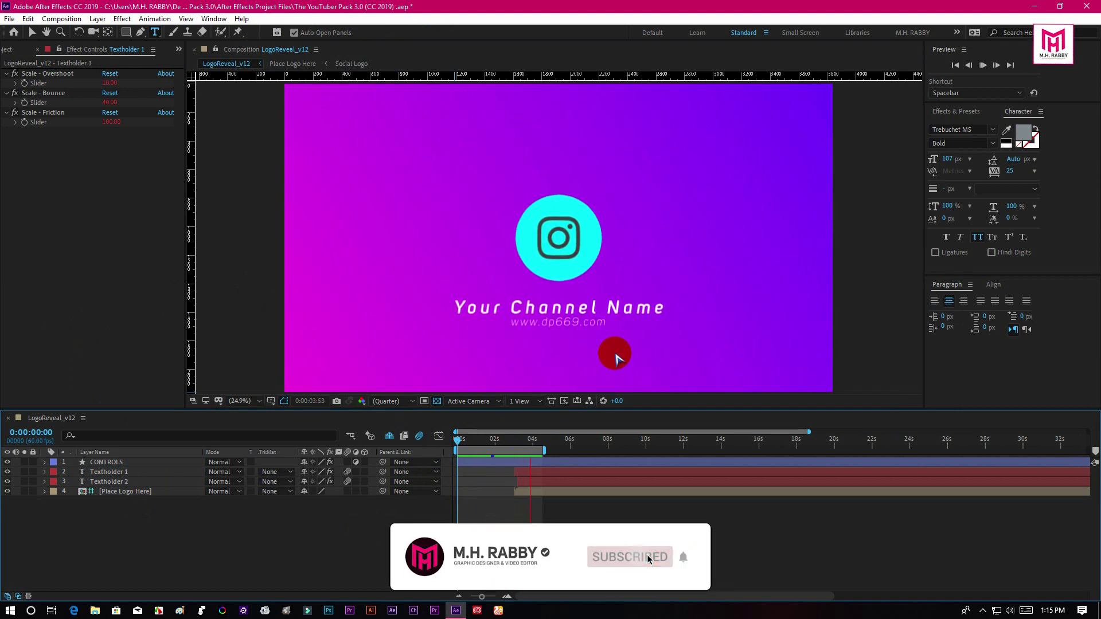
double_click(109, 491)
Hide the Instagram Social Logo, show the teal DP669 logo, and replay LogoReveal_v12
left_click(121, 473)
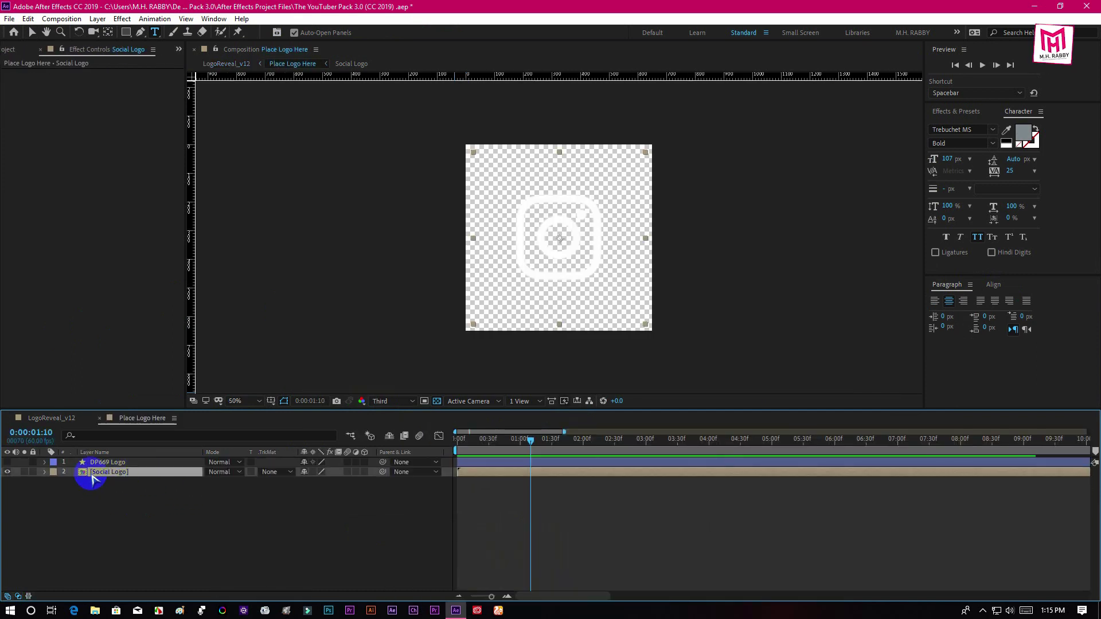
left_click(7, 473)
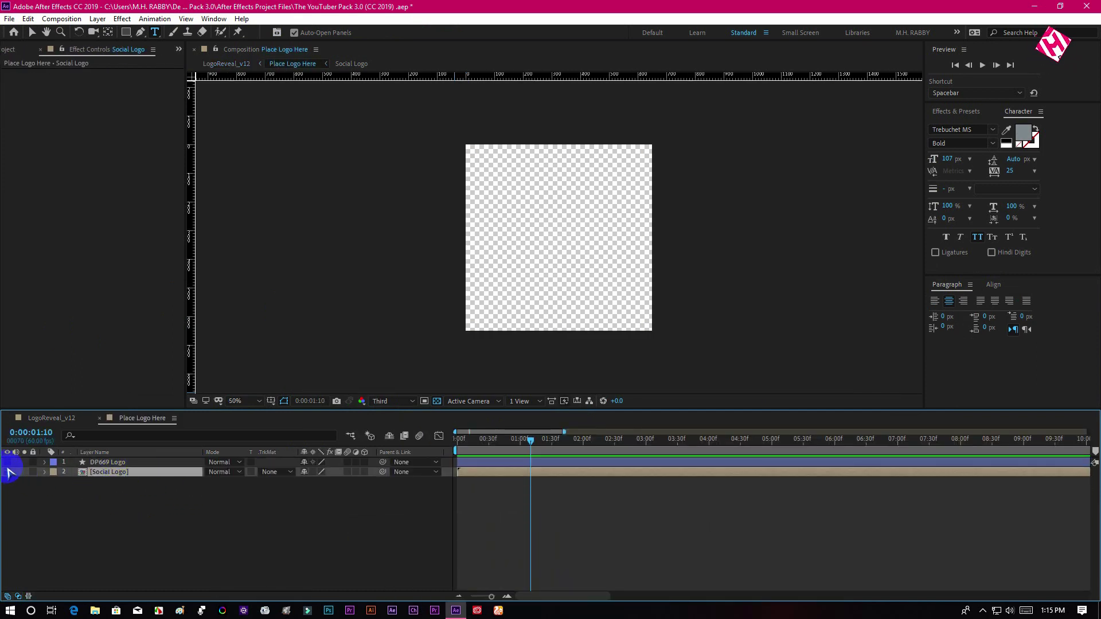
left_click(7, 462)
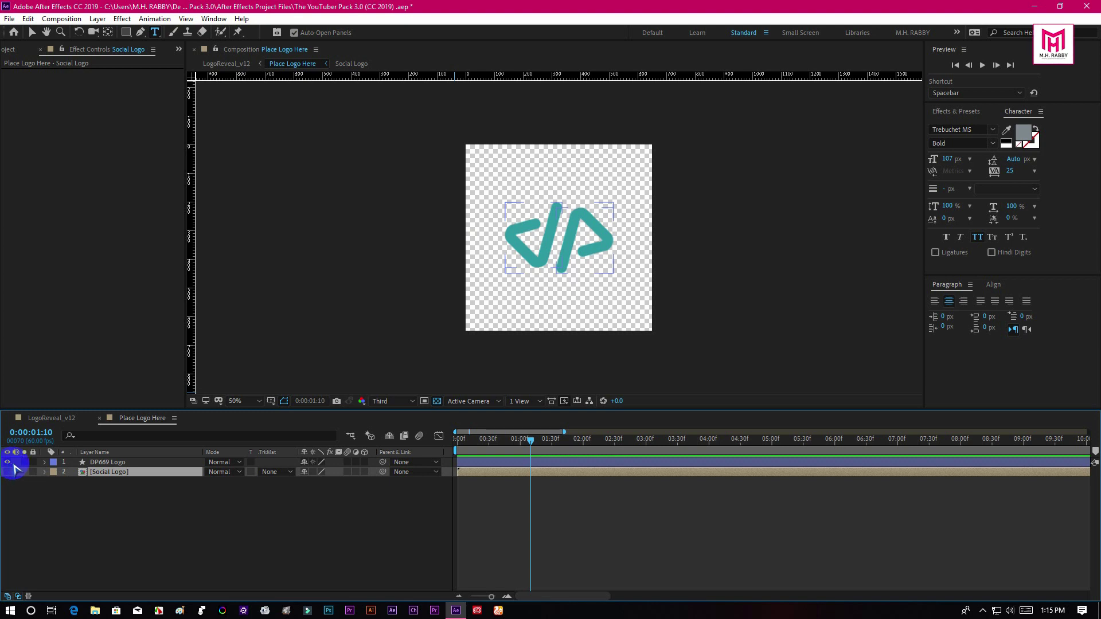
left_click(66, 419)
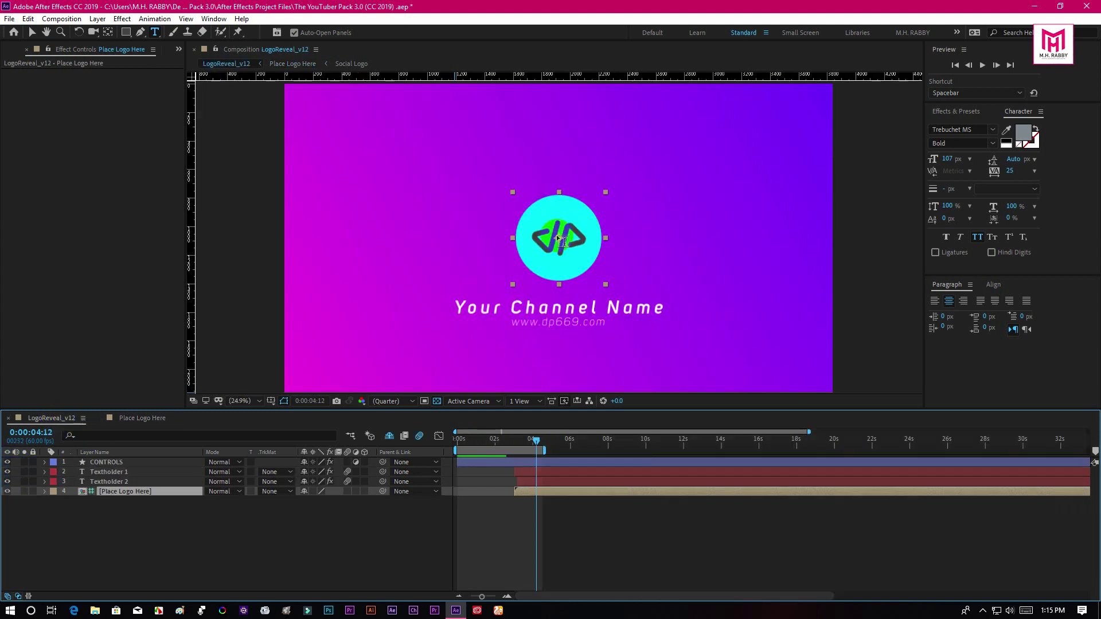
mouse_move(470, 450)
left_mouse_down()
mouse_move(480, 442)
mouse_move(450, 446)
left_mouse_up()
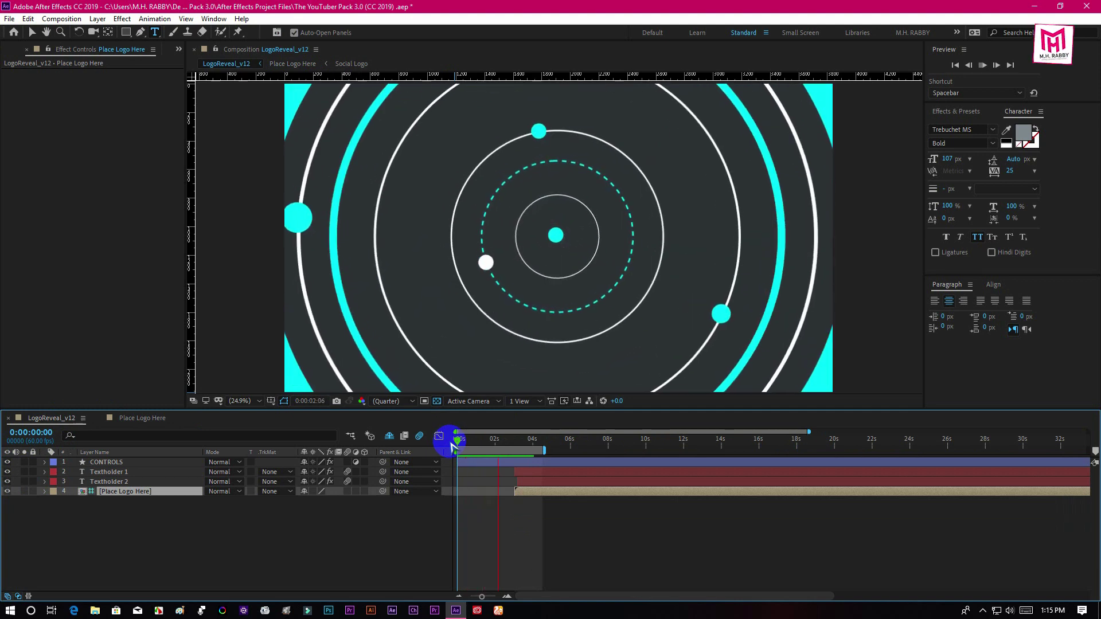
key("space")
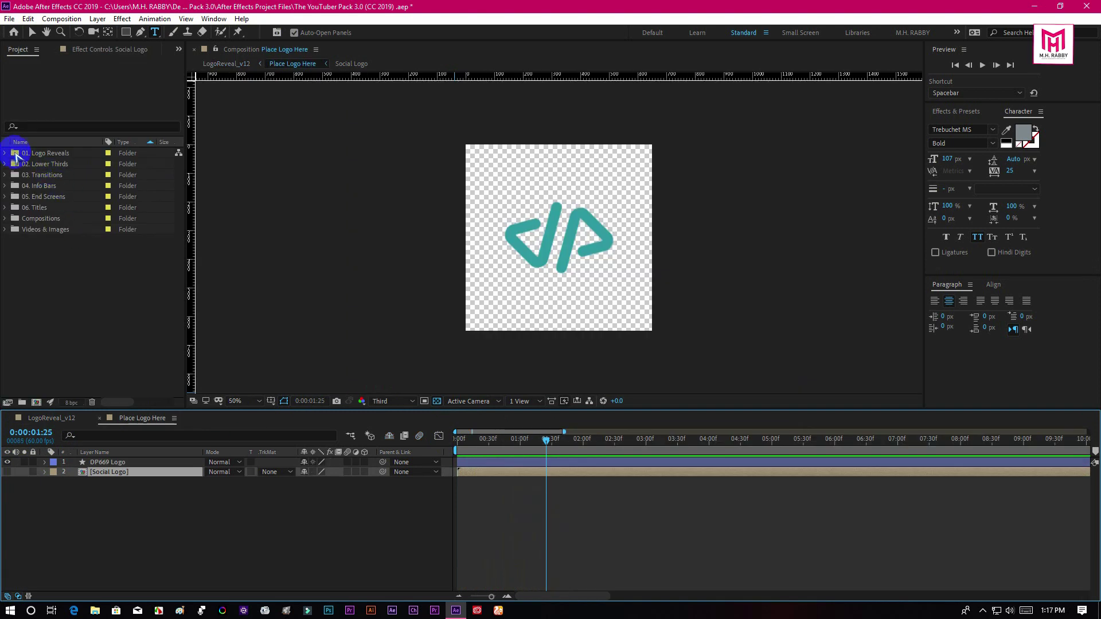
Expand the 01. Logo Reveals folder and browse its LogoReveal compositions
double_click(15, 156)
left_click(60, 165)
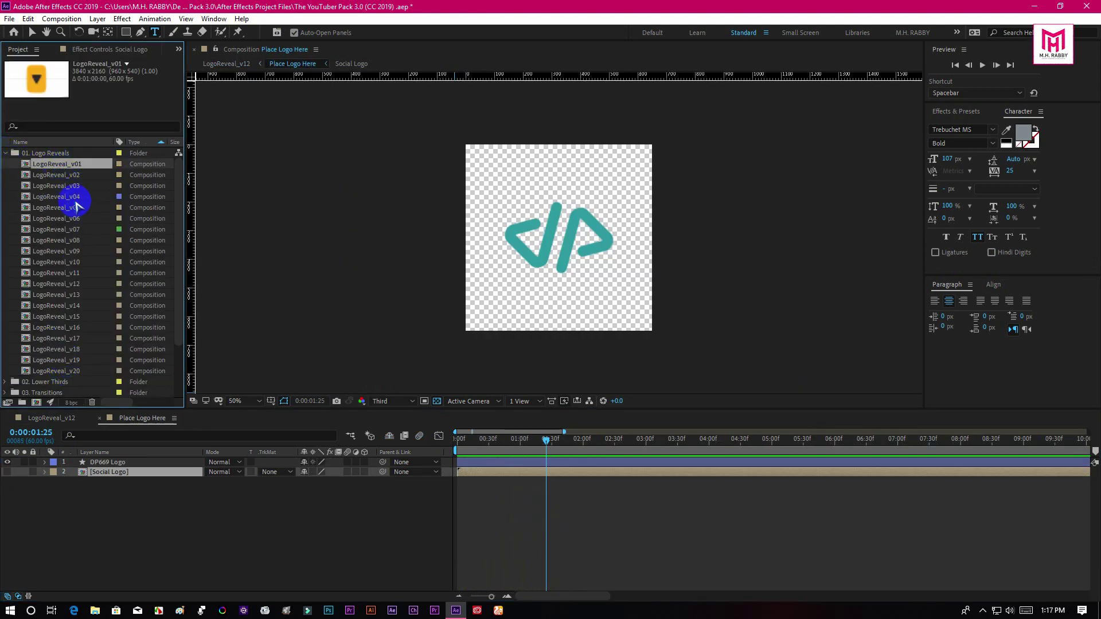
left_click(68, 173)
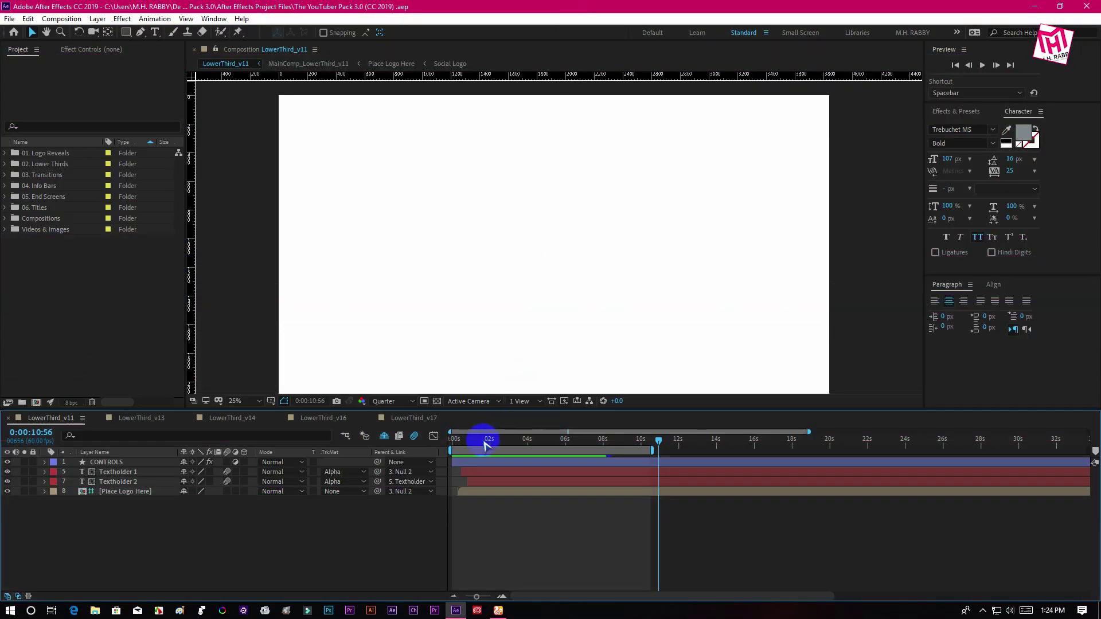
Rewind LowerThird_v11 to its first frame to show the yellow Follow Us! banner
left_click_drag(485, 442, 428, 441)
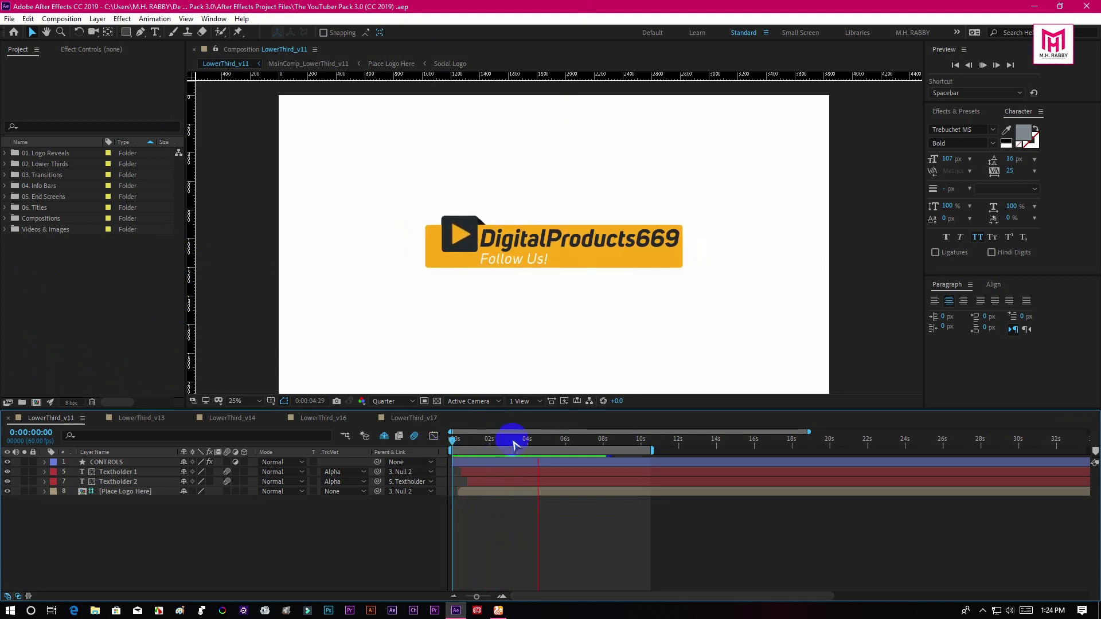
Scrub LowerThird_v11, then browse the 02. Lower Thirds folder from v01 to v25
left_click_drag(557, 446, 573, 450)
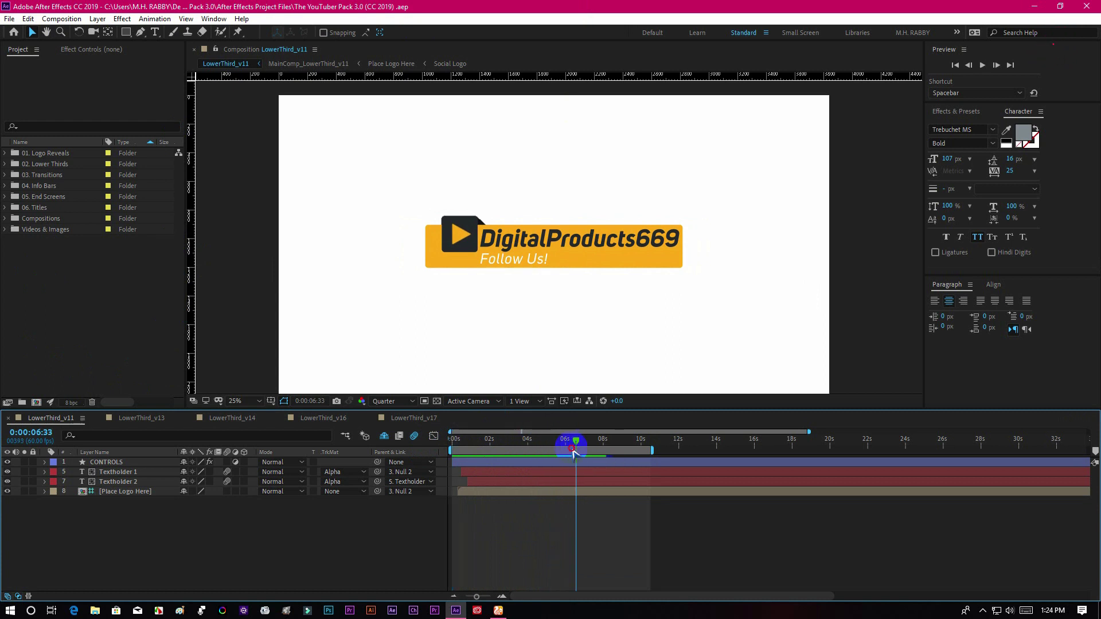
left_click_drag(482, 456, 448, 463)
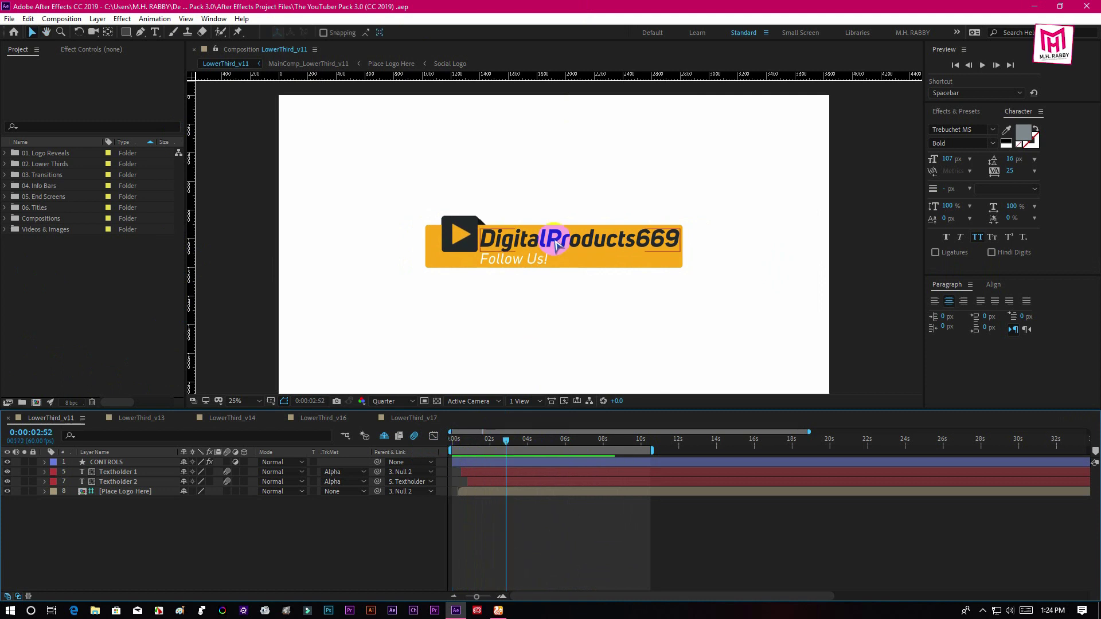
left_click(6, 165)
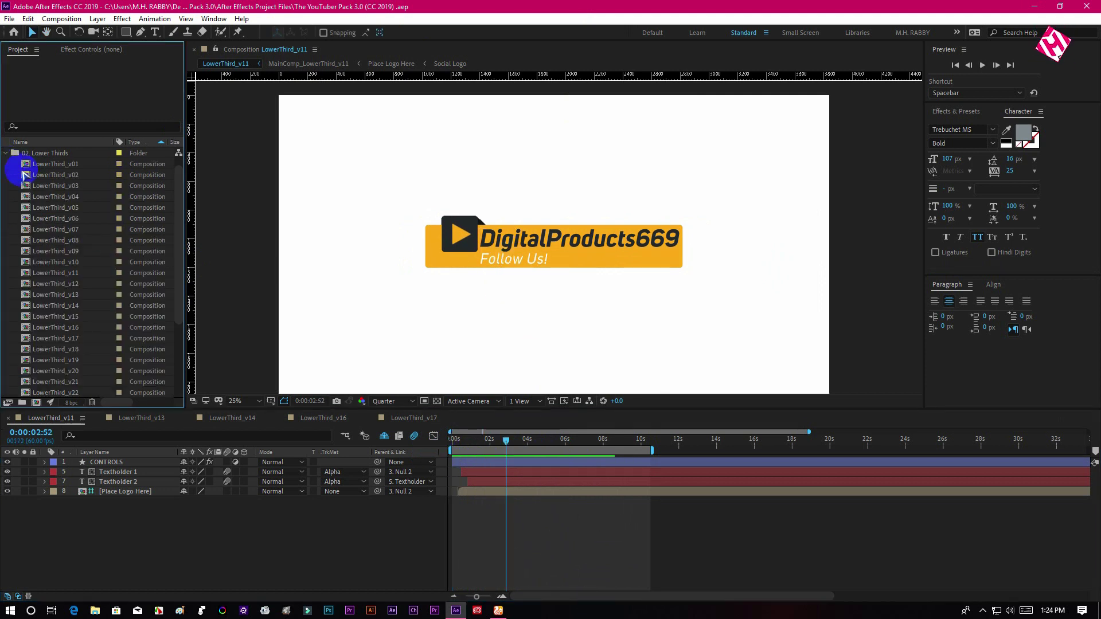
left_click(69, 165)
scroll(86, 312, "down", 4)
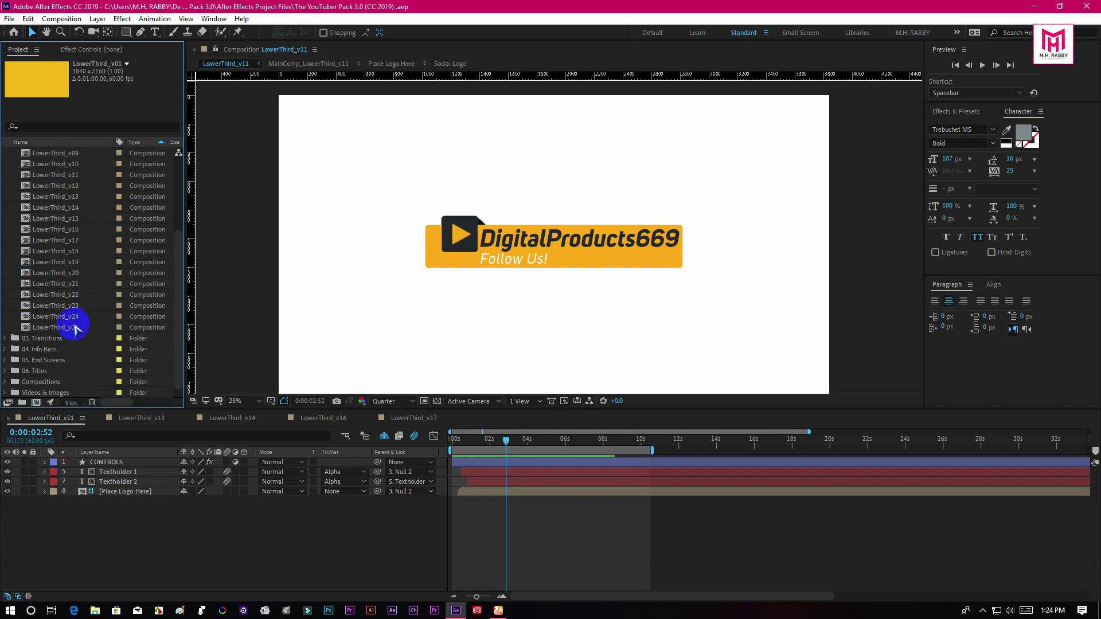
left_click(74, 326)
scroll(86, 275, "up", 6)
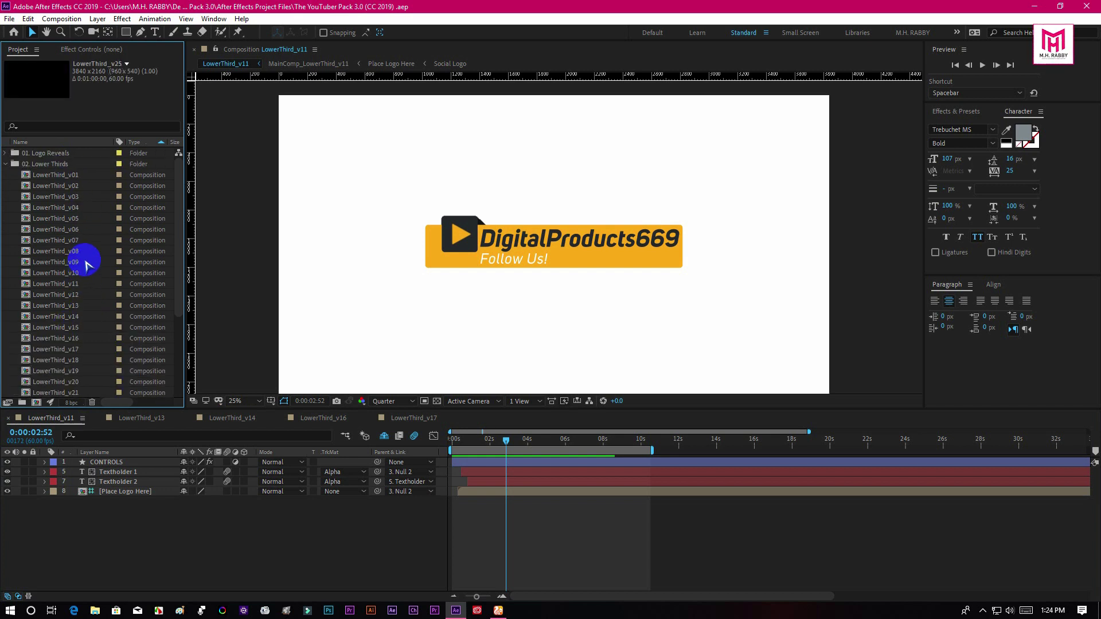
Flip through the LowerThird_v13, v14, v16 and v17 compositions, scrubbing v14
left_click(147, 418)
left_click(239, 419)
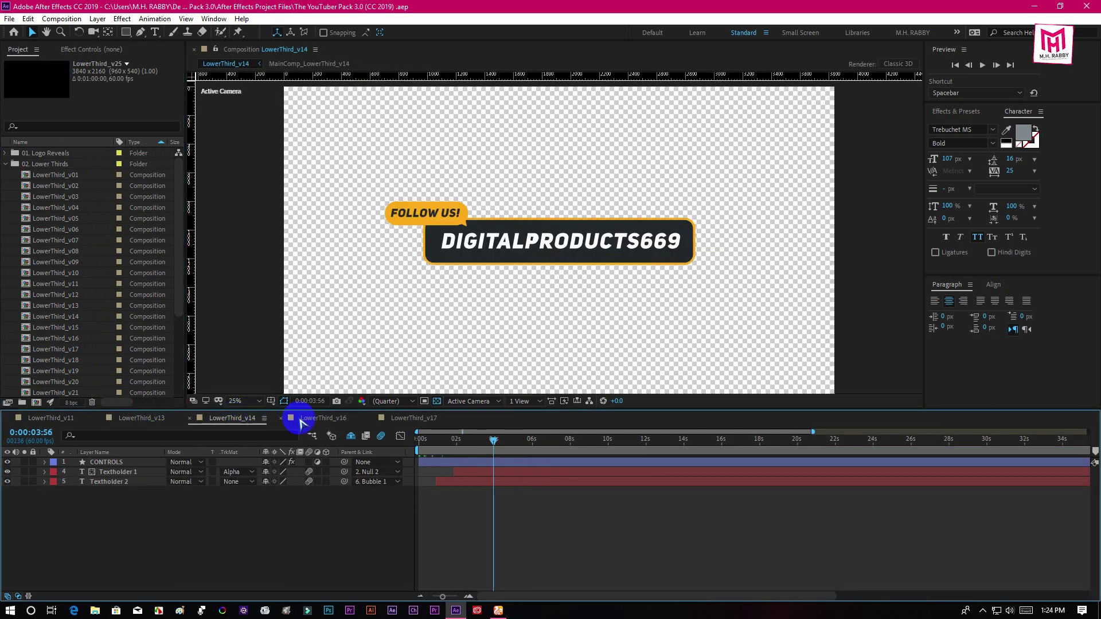
left_click(321, 419)
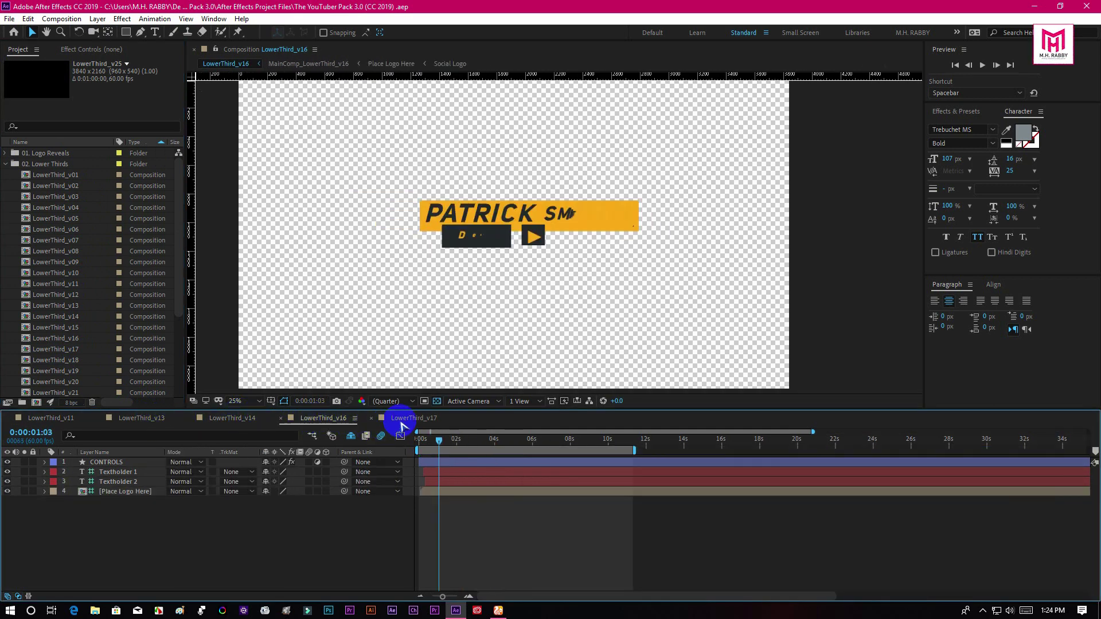
left_click(401, 424)
left_click(231, 427)
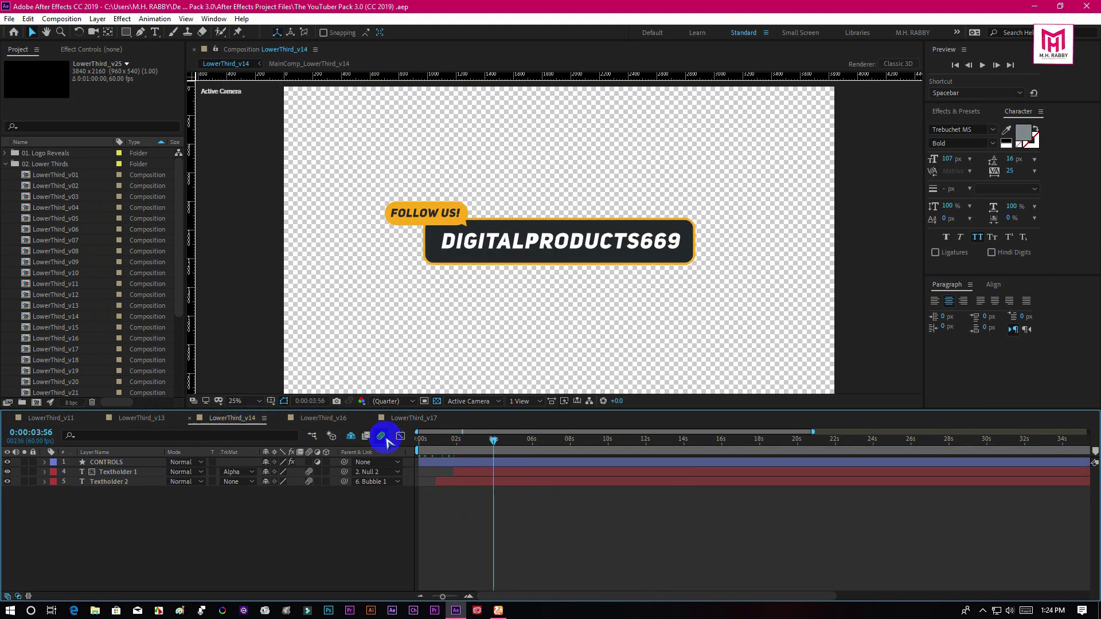
left_click_drag(433, 443, 86, 455)
Return to LowerThird_v11 and scrub its animation
left_click(50, 419)
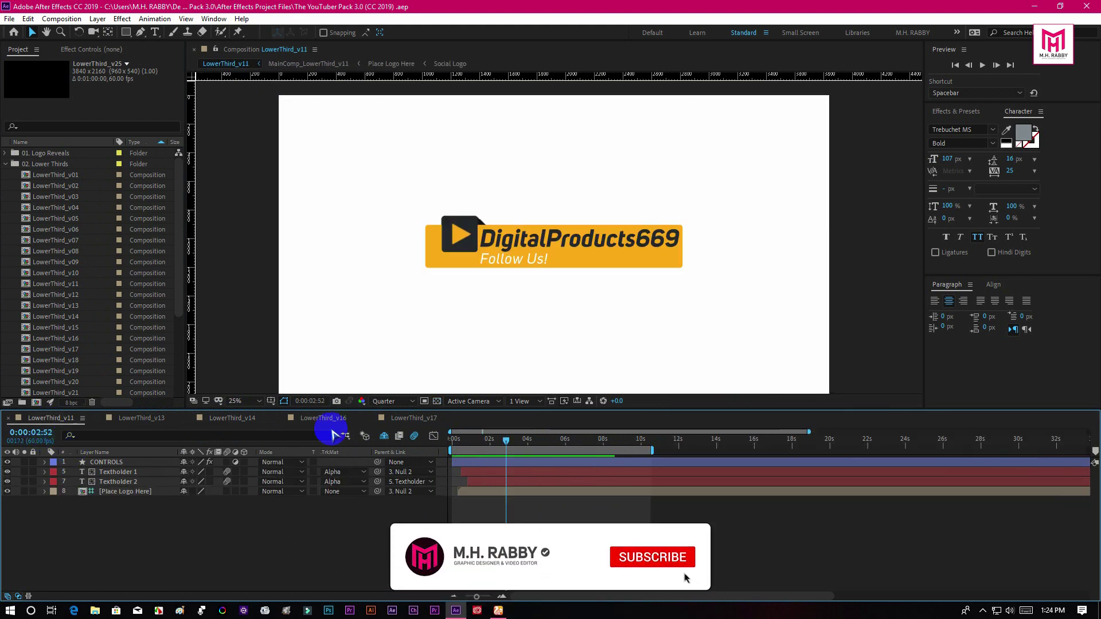
left_click_drag(511, 442, 571, 450)
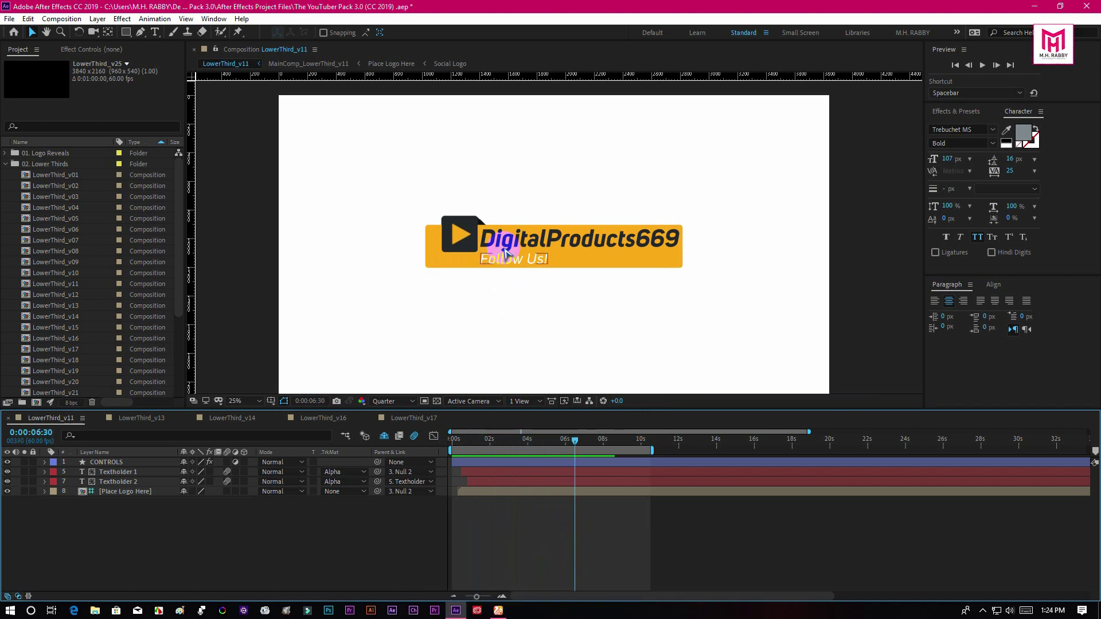
left_click(111, 463)
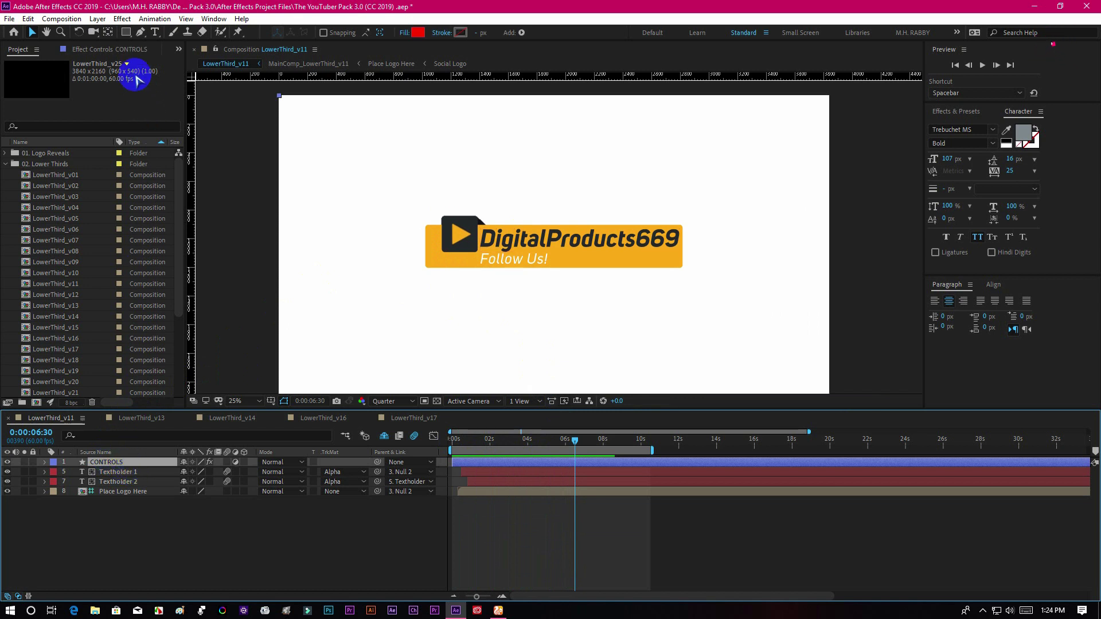
In the CONTROLS effects, turn off the YouTube icon and turn on Mail and Twitter
left_click(109, 50)
left_click(106, 134)
left_click(105, 103)
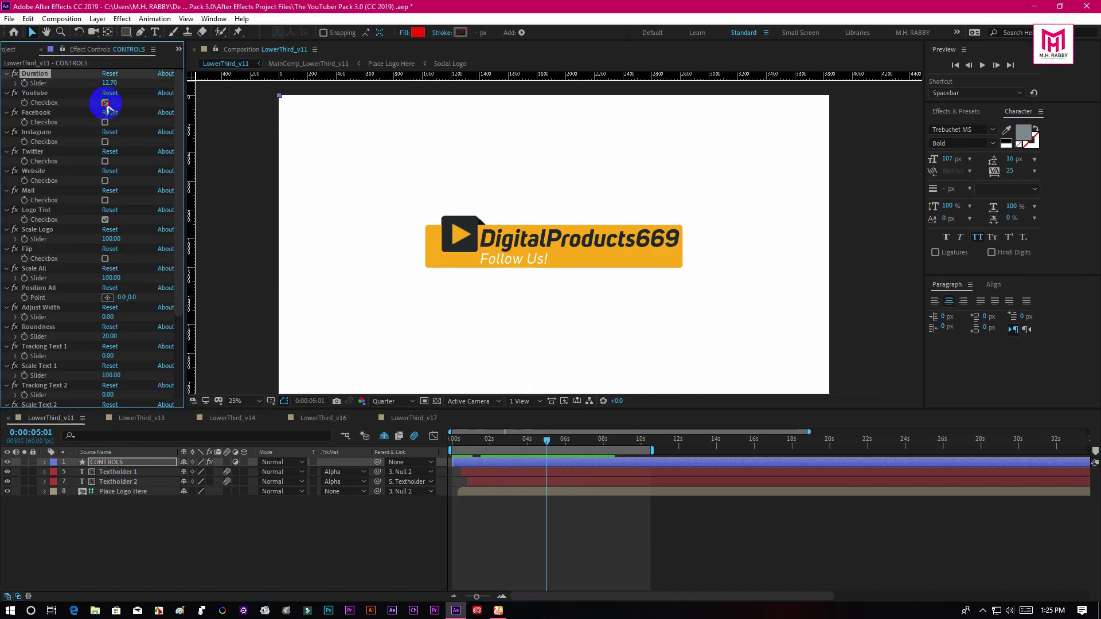
left_click(105, 200)
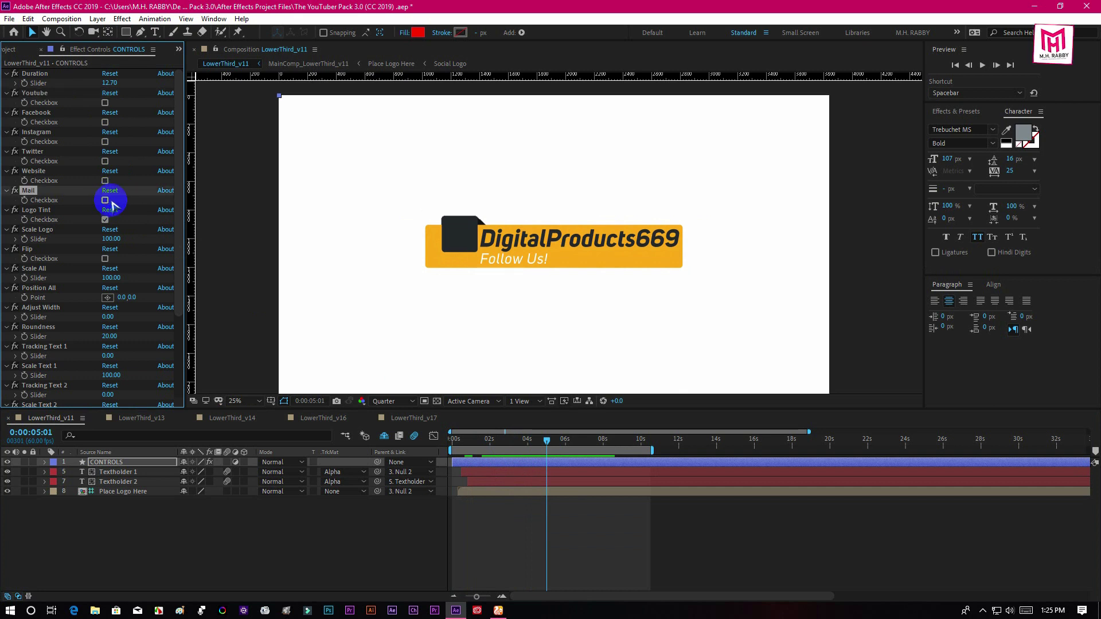
left_click(106, 162)
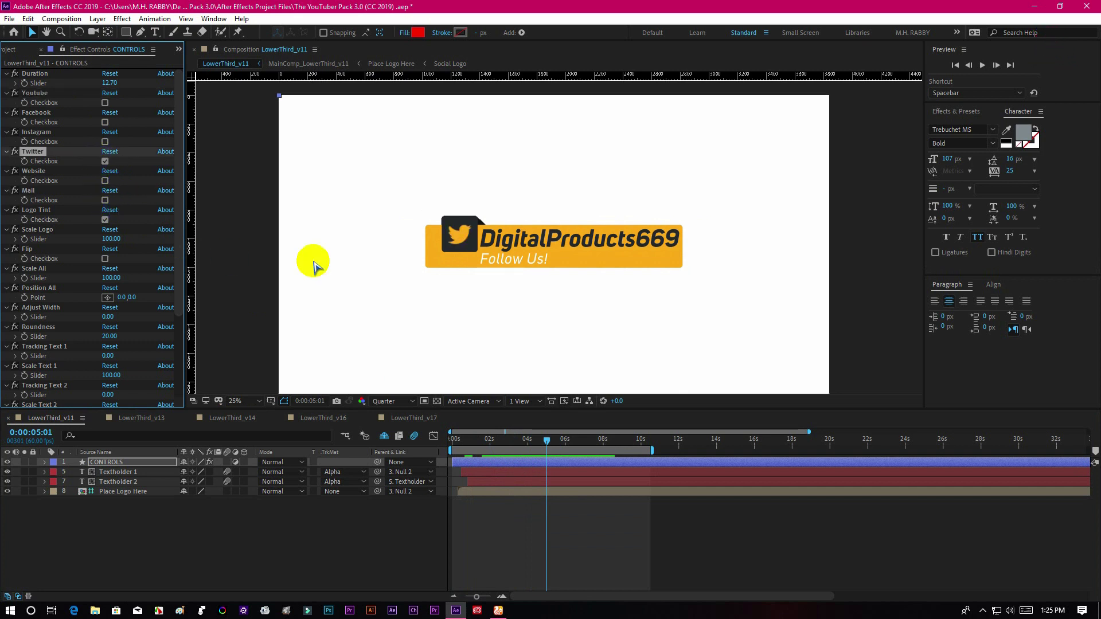
Inside Place Logo Here, show DP669 Logo and hide Social Logo, then return to LowerThird_v11
double_click(123, 491)
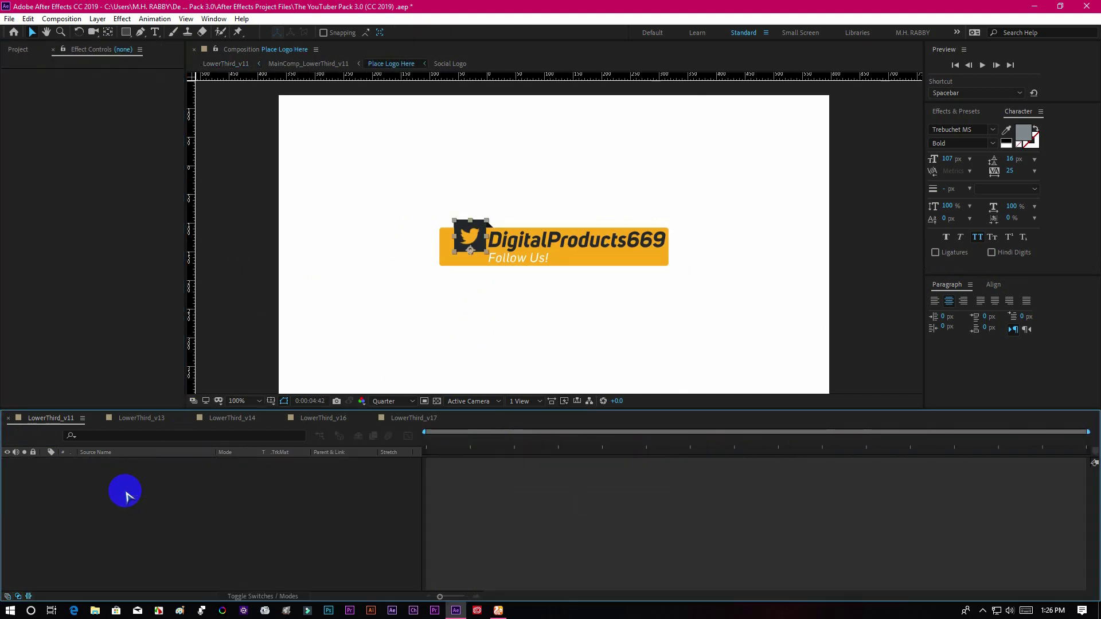
left_click(562, 226)
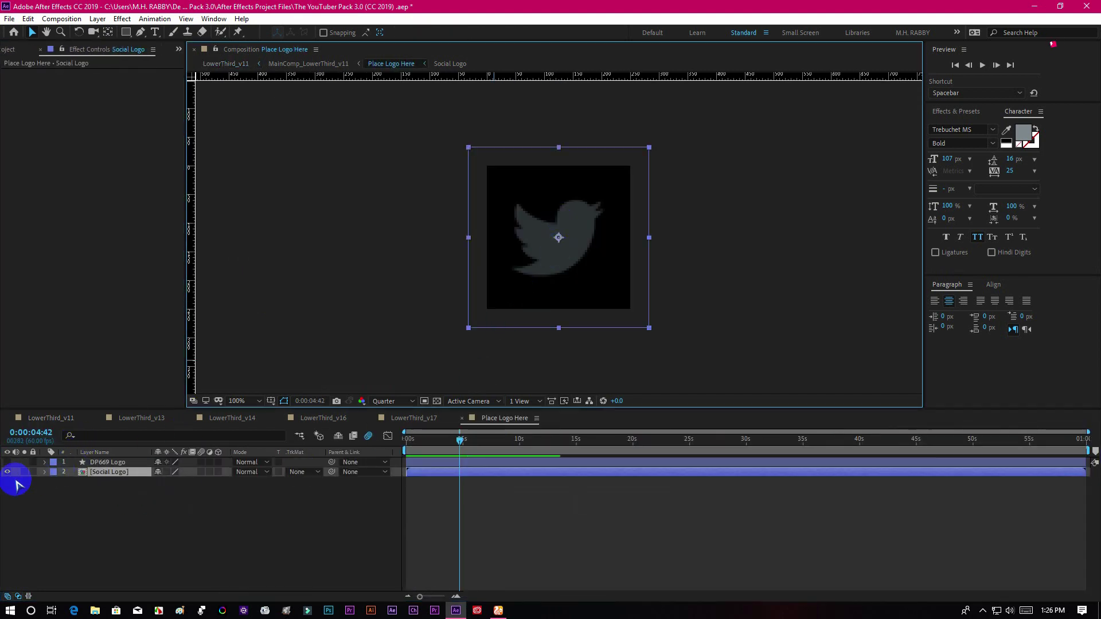
left_click(8, 462)
left_click(7, 471)
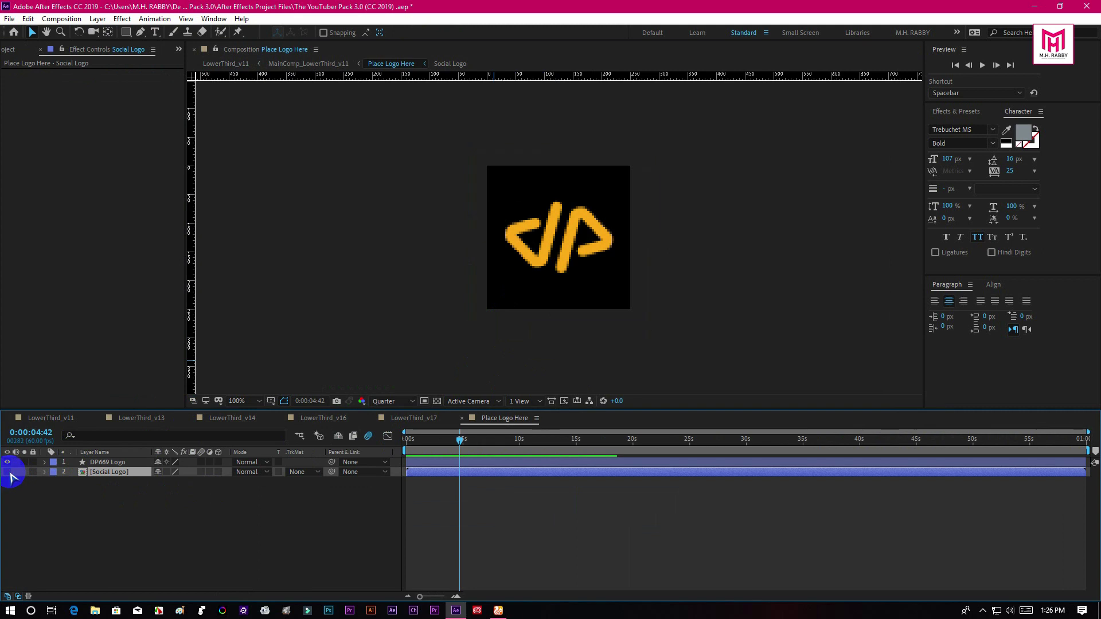
key("shift+Escape")
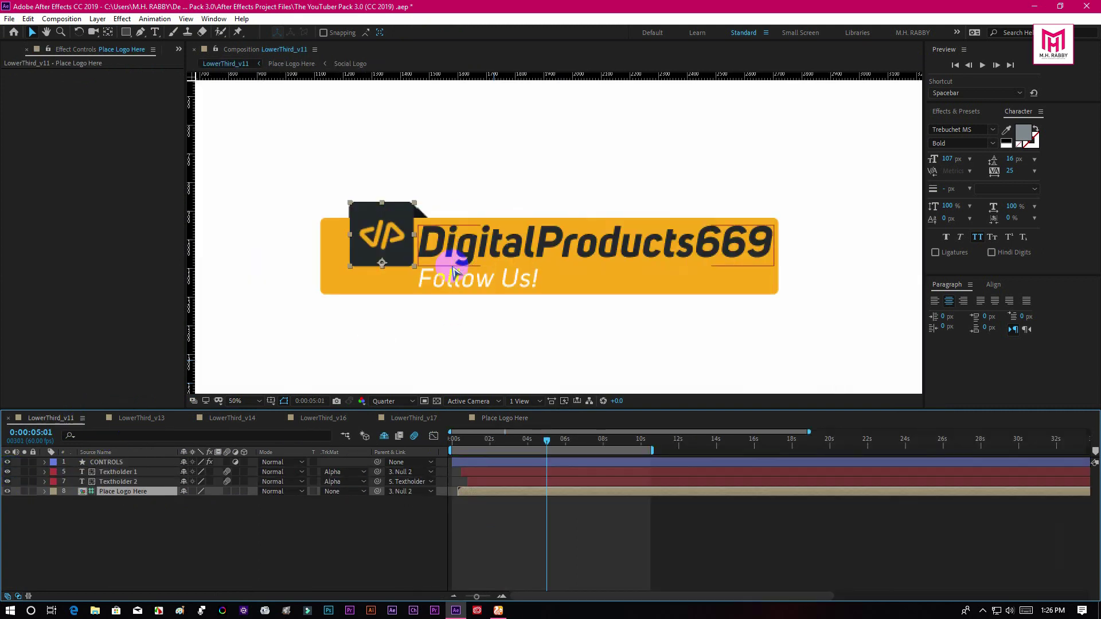
Replace the DigitalProducts669 headline text with the creator's name, fixing a typo along the way
left_click(315, 515)
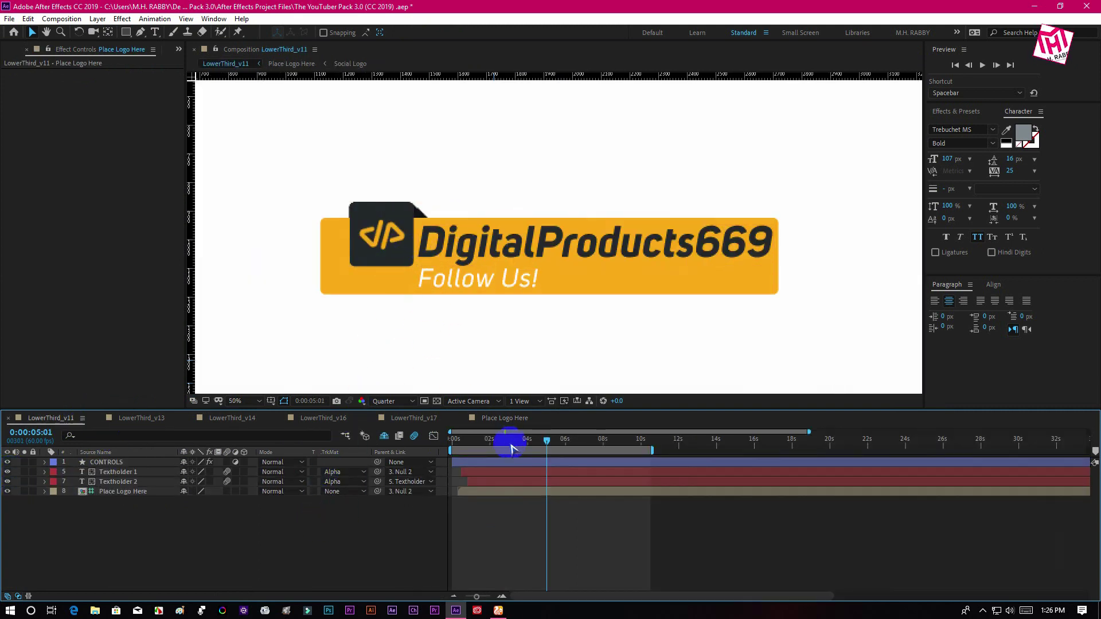
double_click(132, 472)
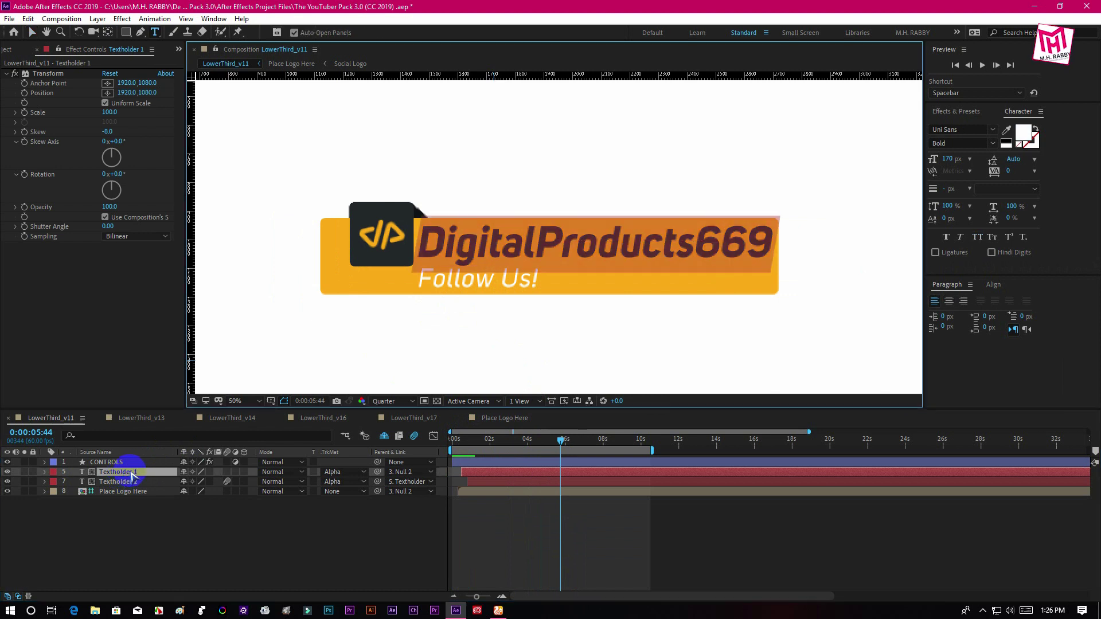
type("M.GH")
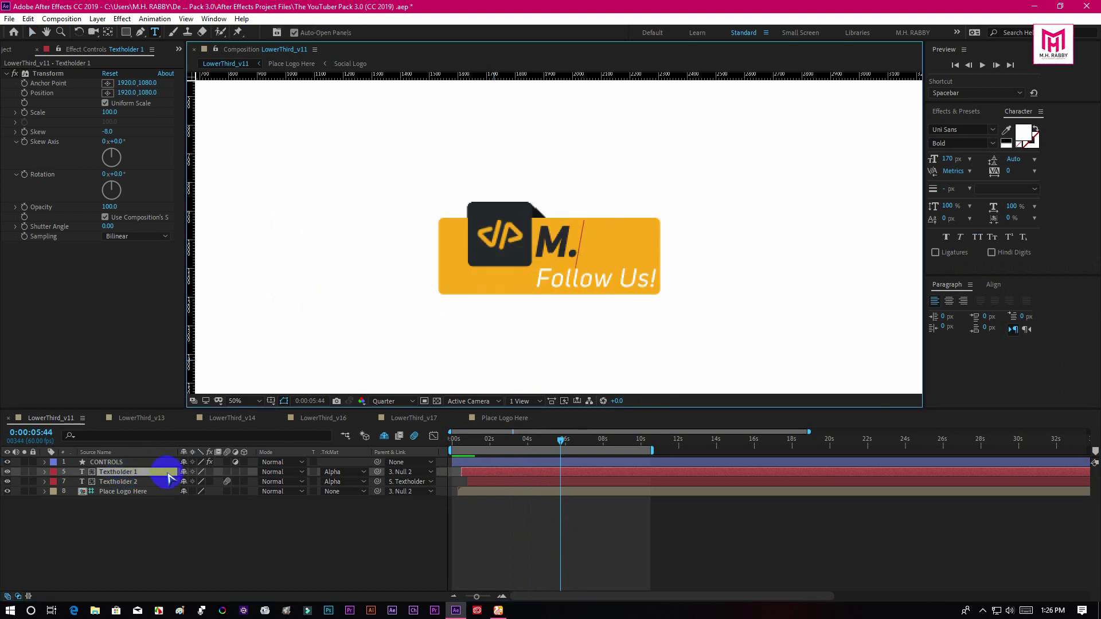
key("BackSpace")
key("BackSpace")
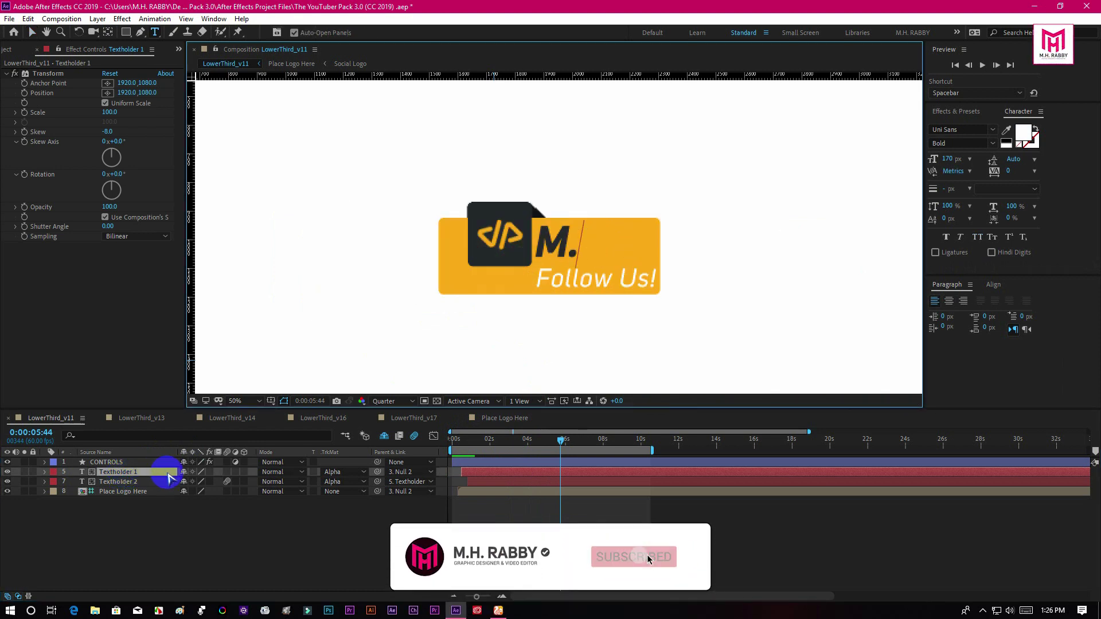
type("H. RABBY")
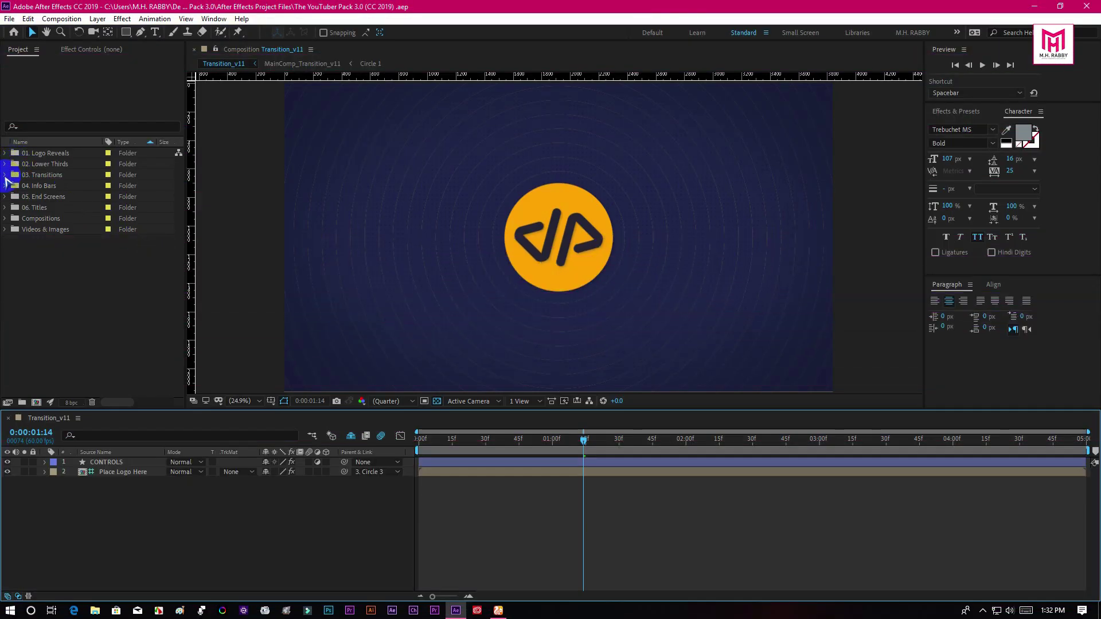
Expand 03. Transitions and open Transition_v01, v07, v09, v10 and v11
left_click(5, 176)
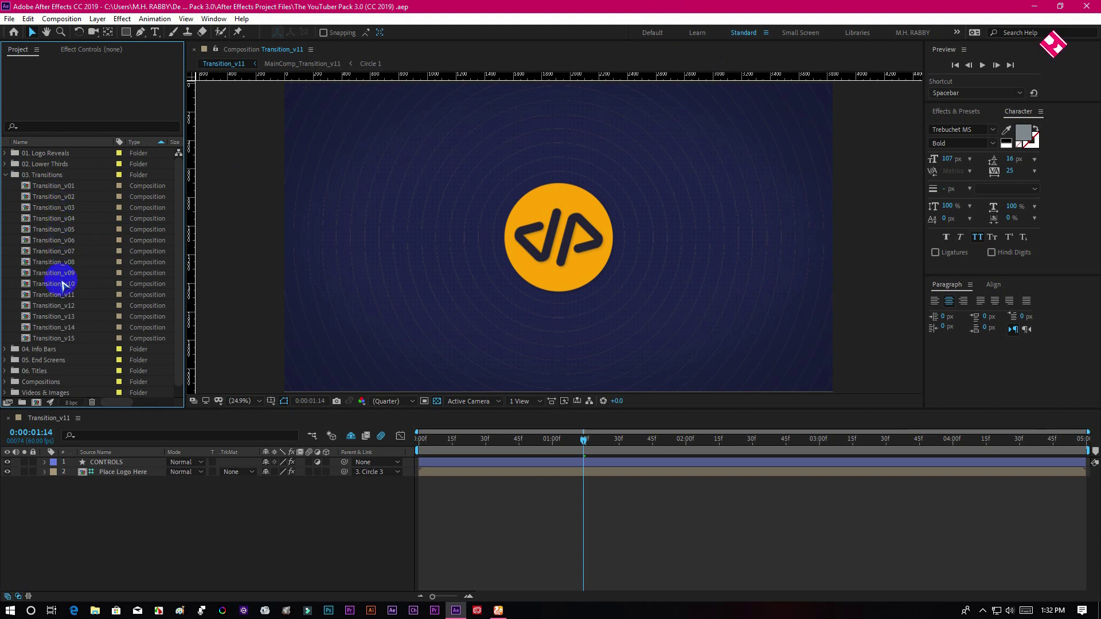
double_click(55, 186)
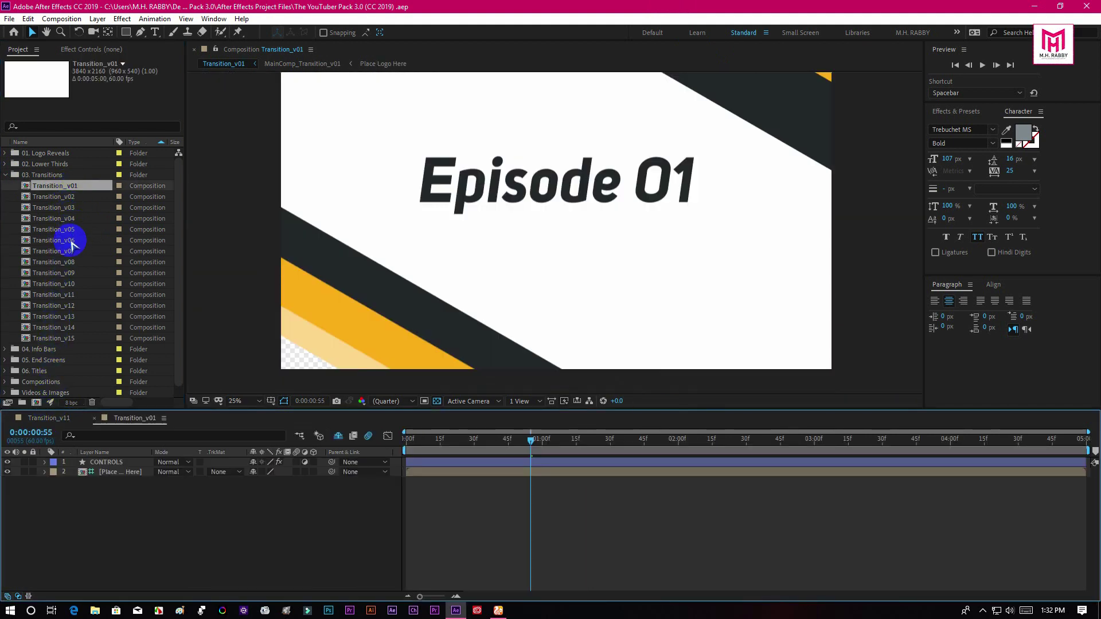
double_click(70, 252)
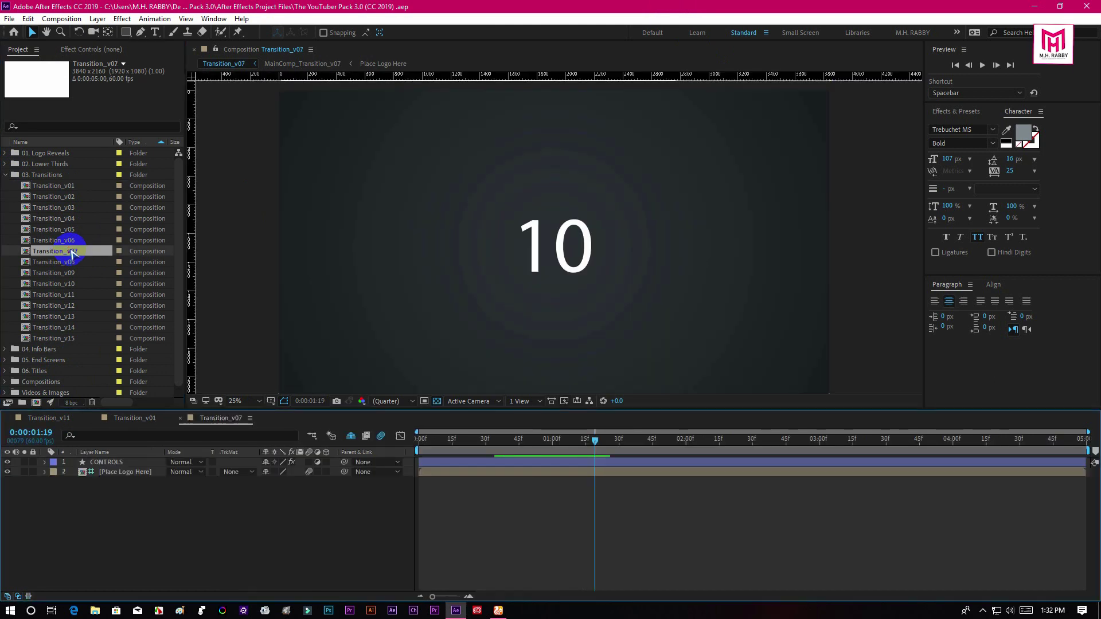
left_click(71, 264)
double_click(70, 274)
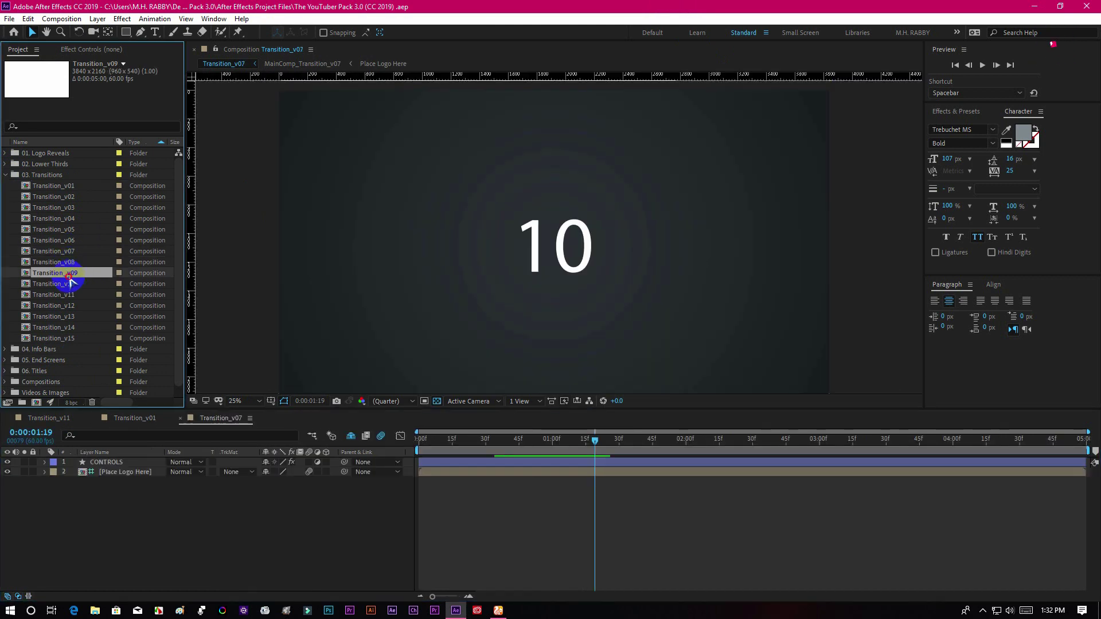
double_click(71, 285)
double_click(73, 296)
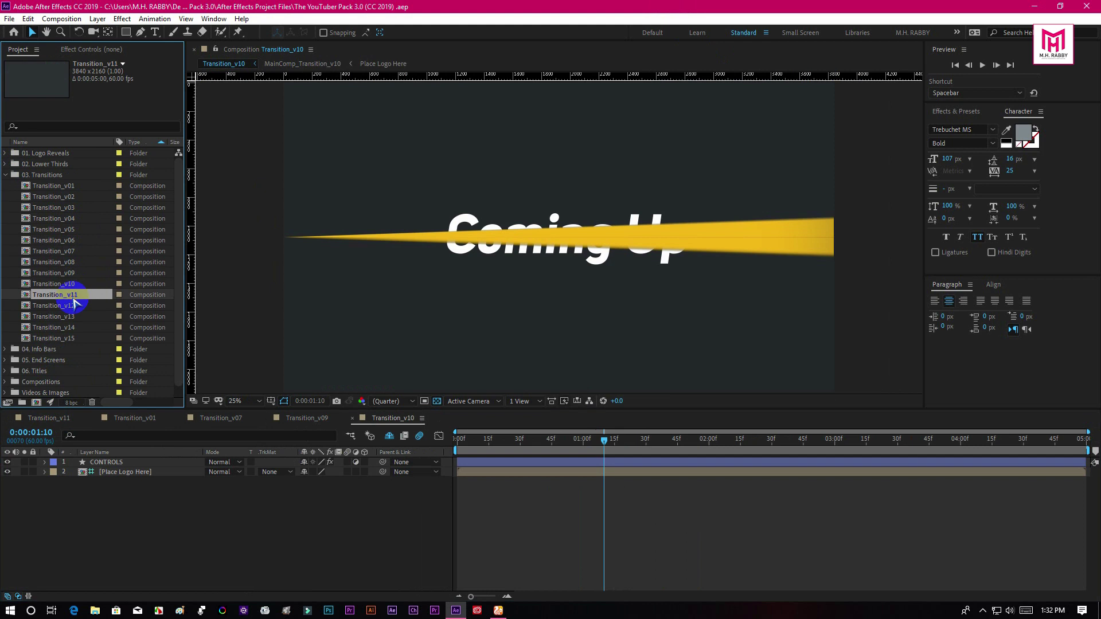
Open Transition_v13, v14 and v15, then scrub and play Transition_v15
double_click(73, 316)
double_click(73, 328)
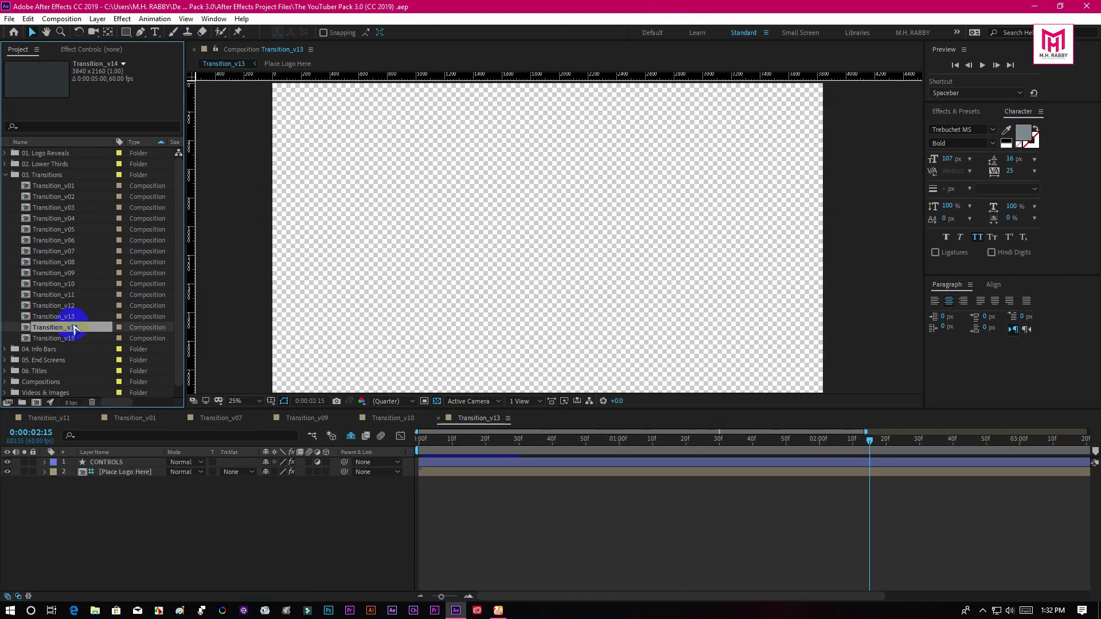
double_click(74, 338)
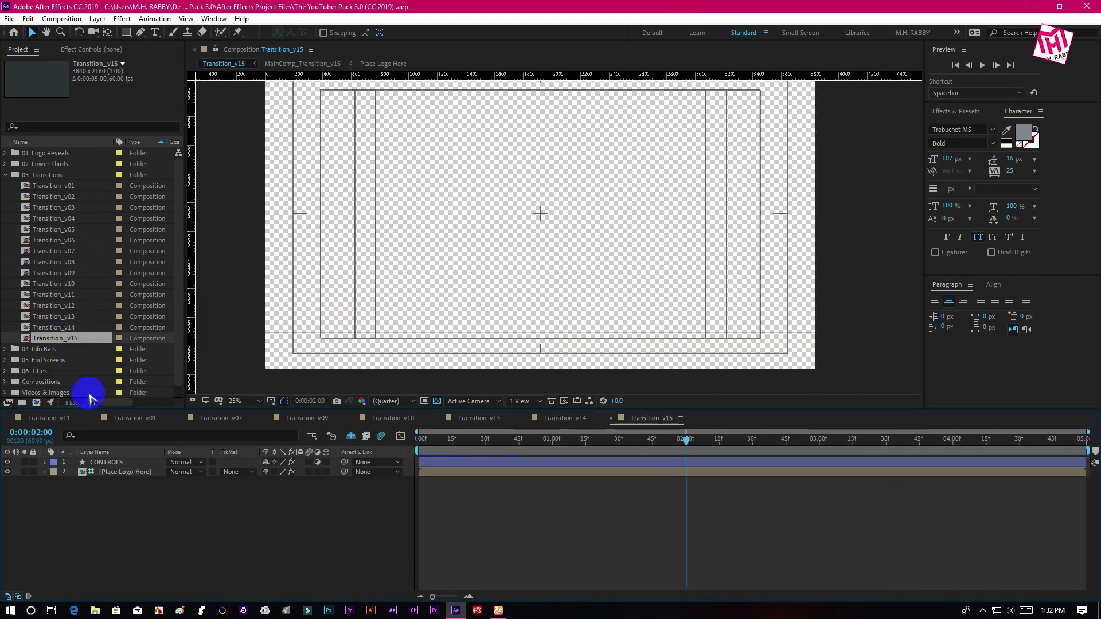
left_click(496, 441)
left_click_drag(496, 444, 406, 454)
key("space")
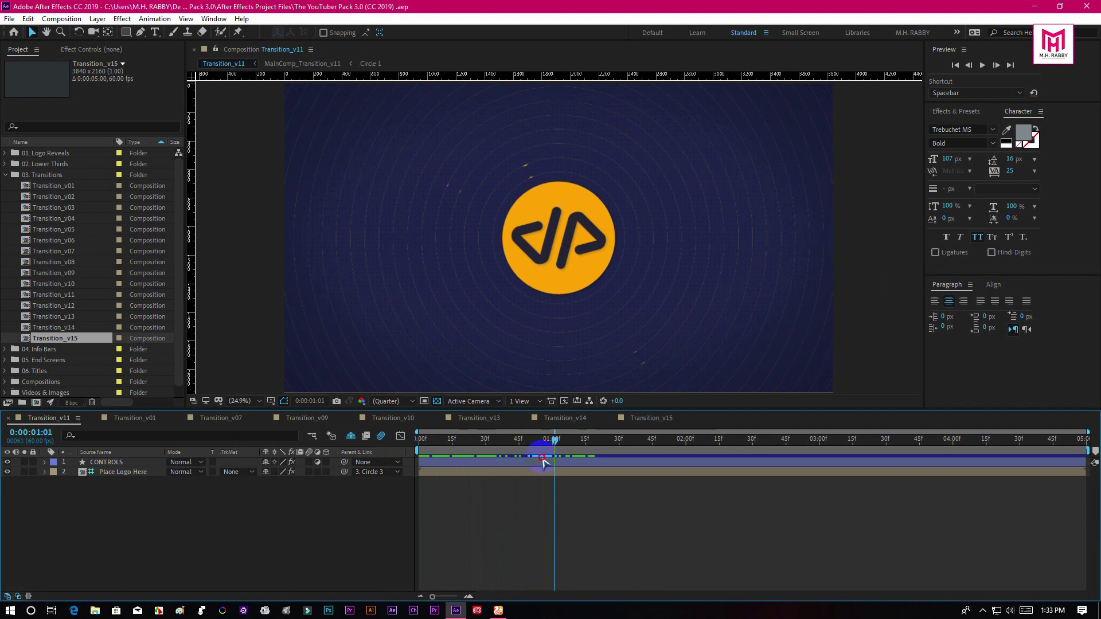
Play Transition_v11 and show its CONTROLS layer's effect settings
key("shift+period")
key("space")
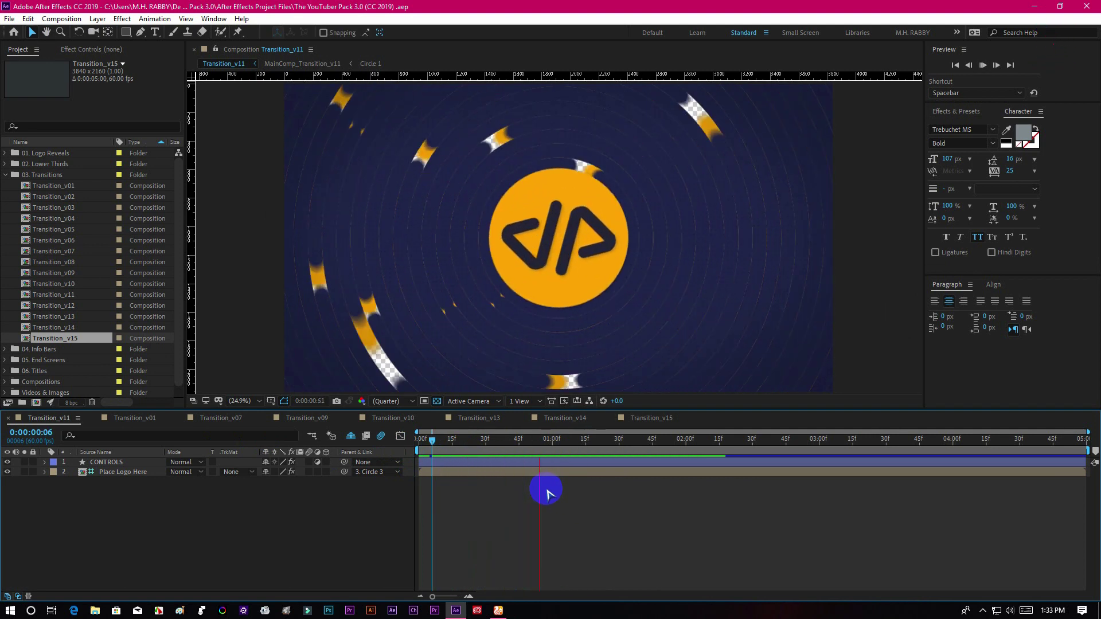
left_click_drag(576, 451, 545, 467)
left_click(107, 463)
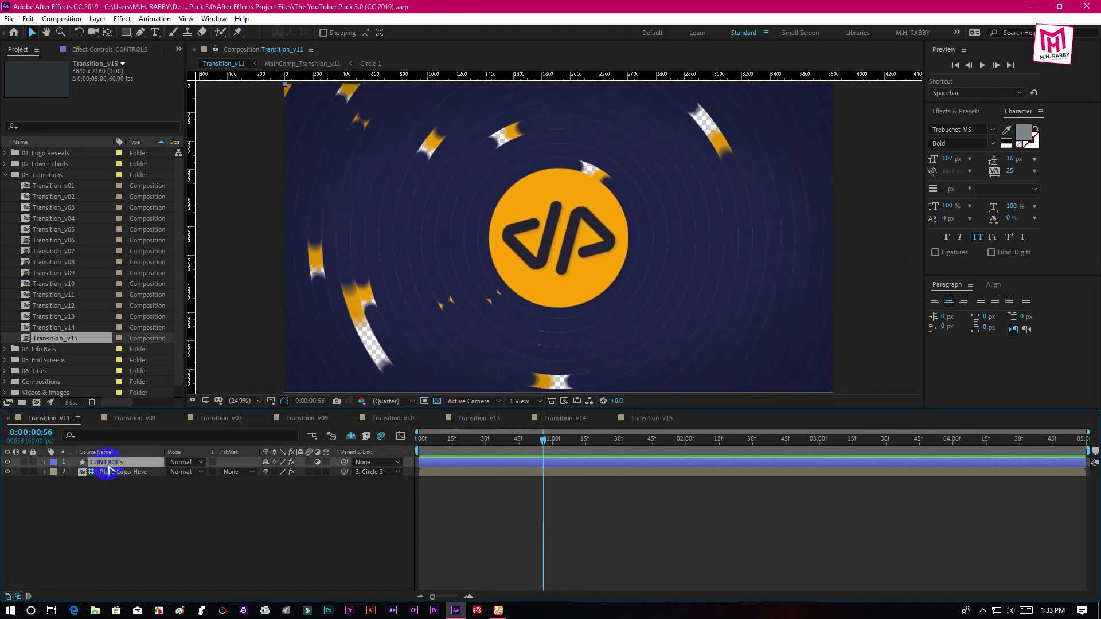
left_click(94, 51)
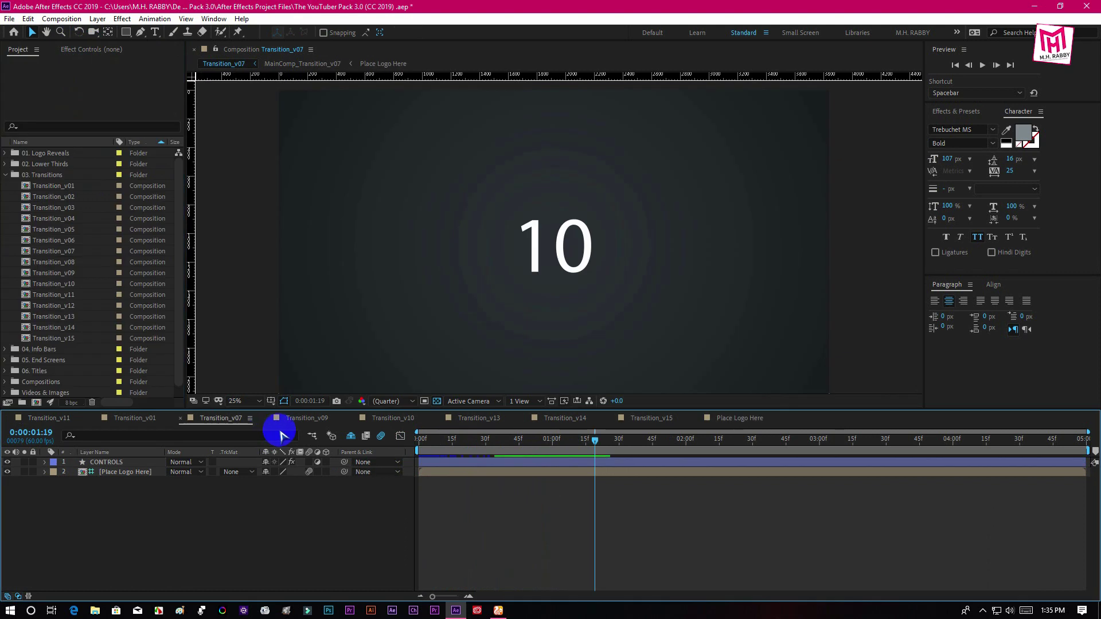
Step through the Transition_v09, v10, v13, v14 and v15 compositions
left_click(292, 424)
left_click(386, 421)
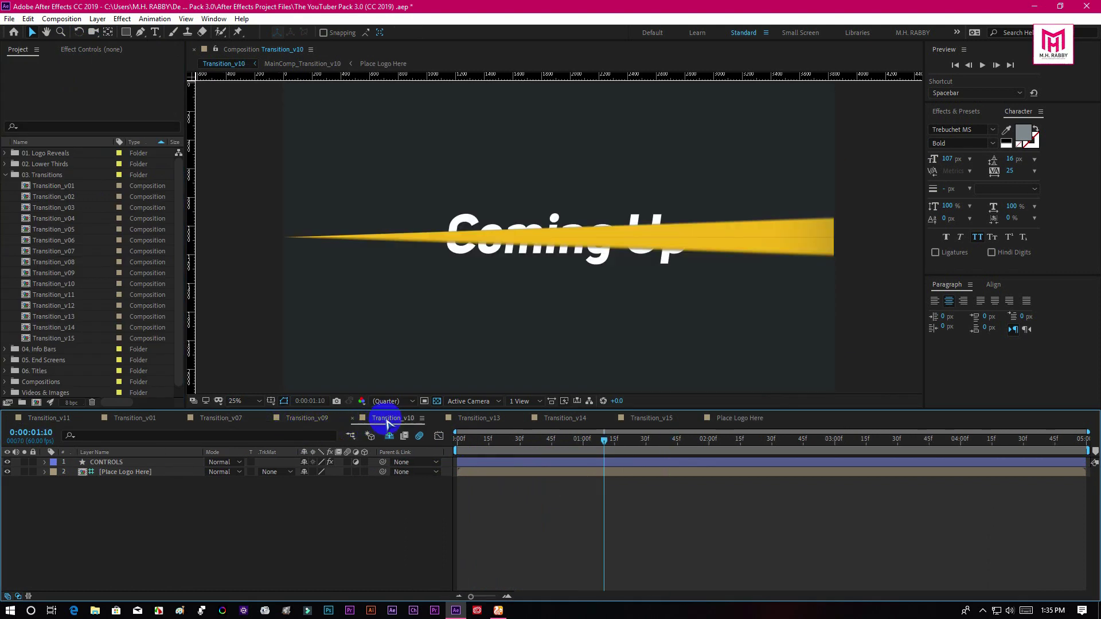
left_click(476, 421)
left_click(559, 421)
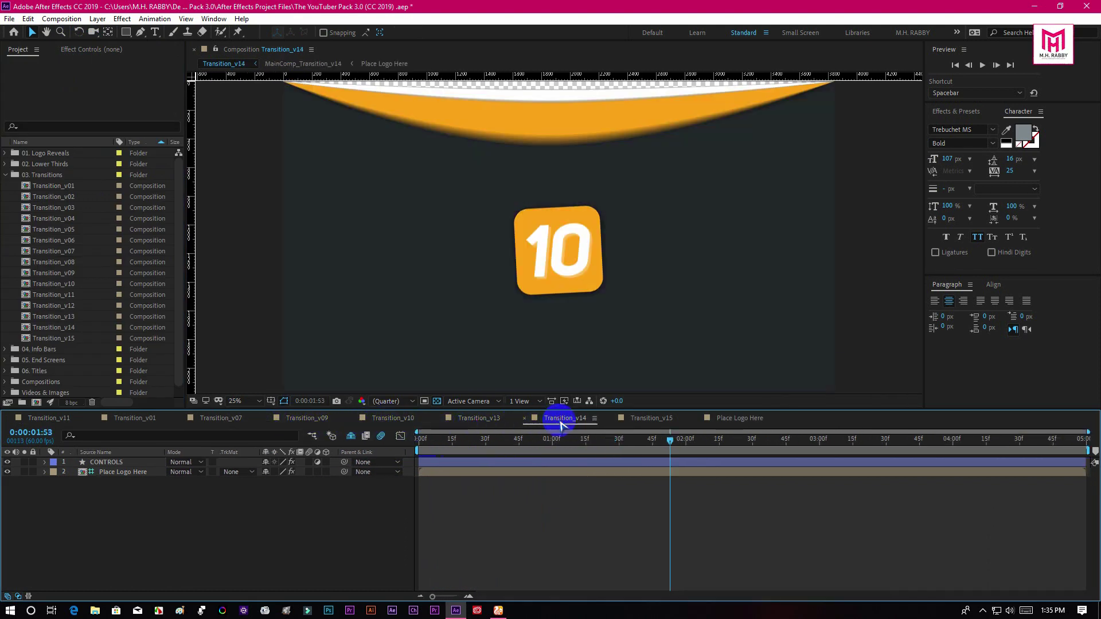
left_click(651, 421)
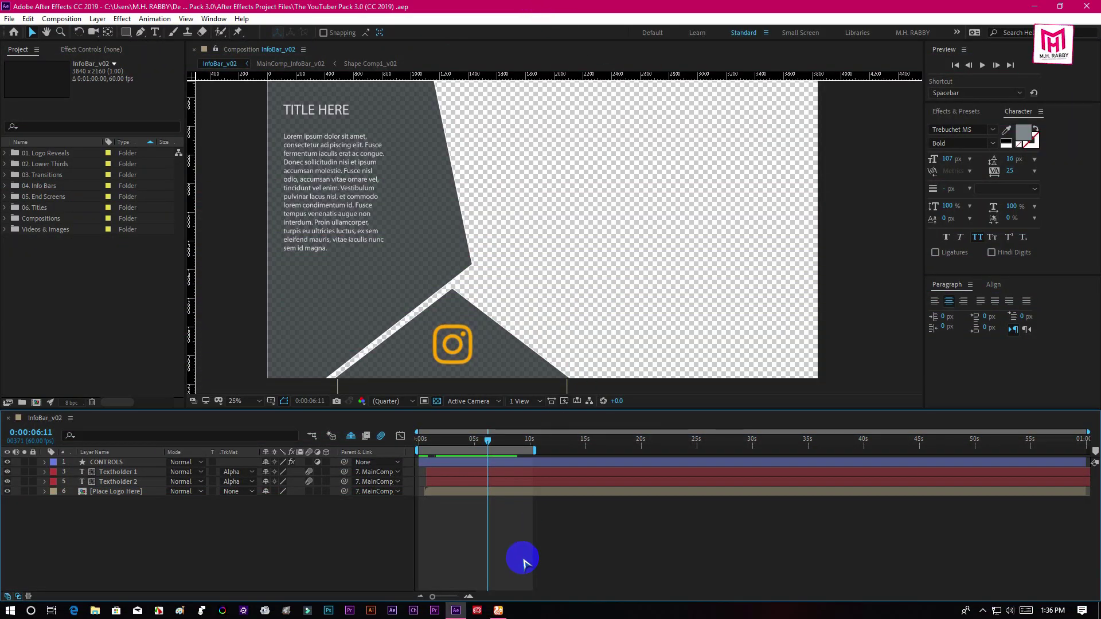
Preview InfoBar_v02 from frame 0, stop it, and expand the 04. Info Bars folder
left_click_drag(455, 447, 418, 447)
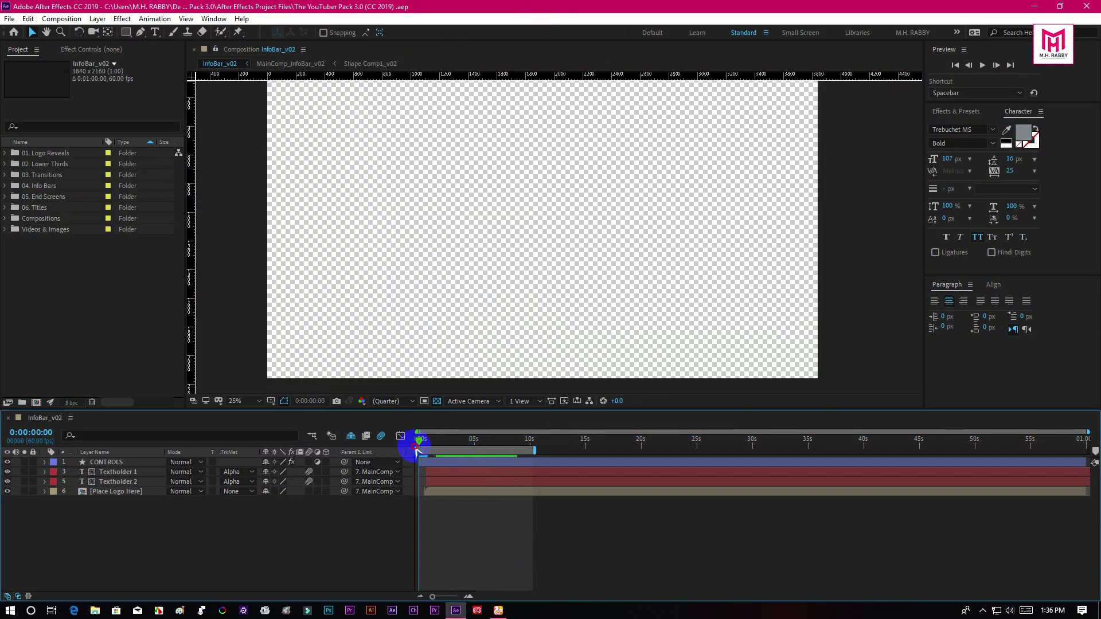
key("space")
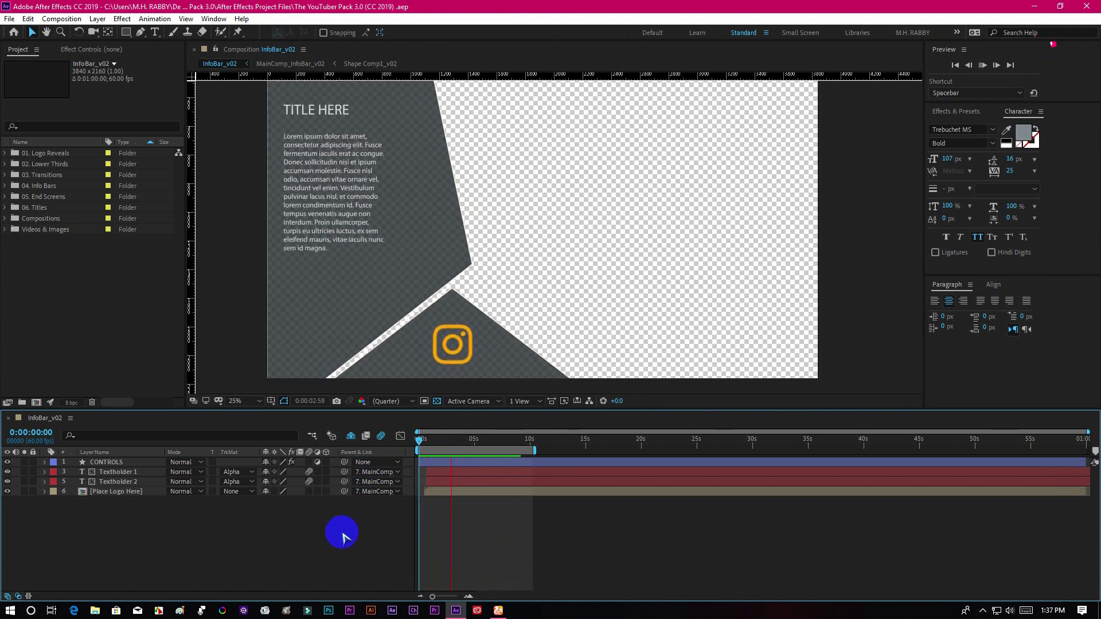
key("space")
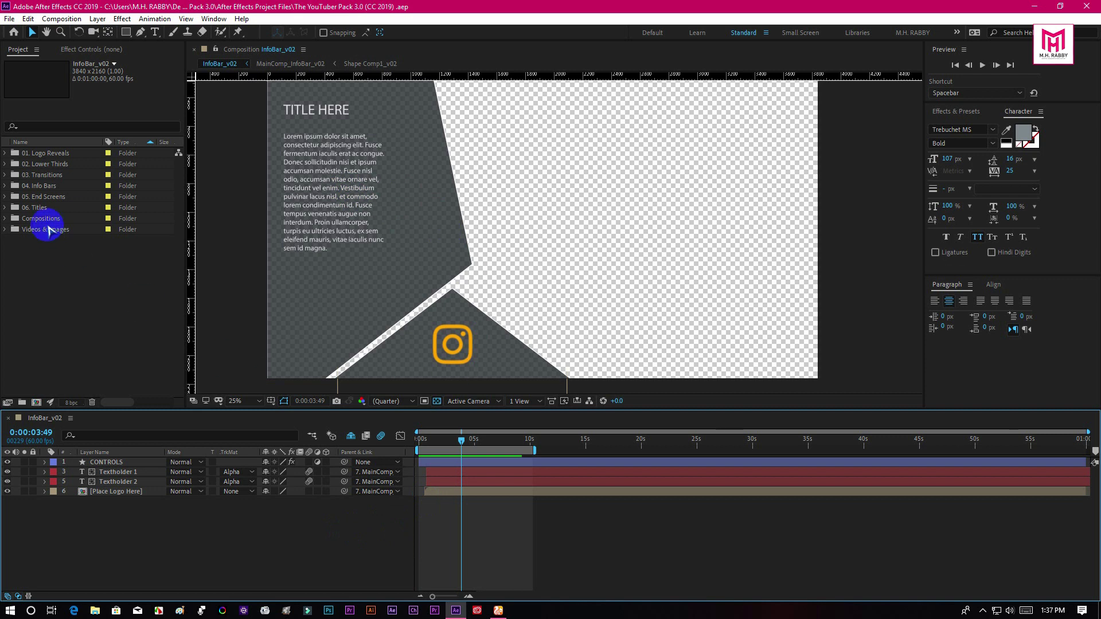
left_click(7, 187)
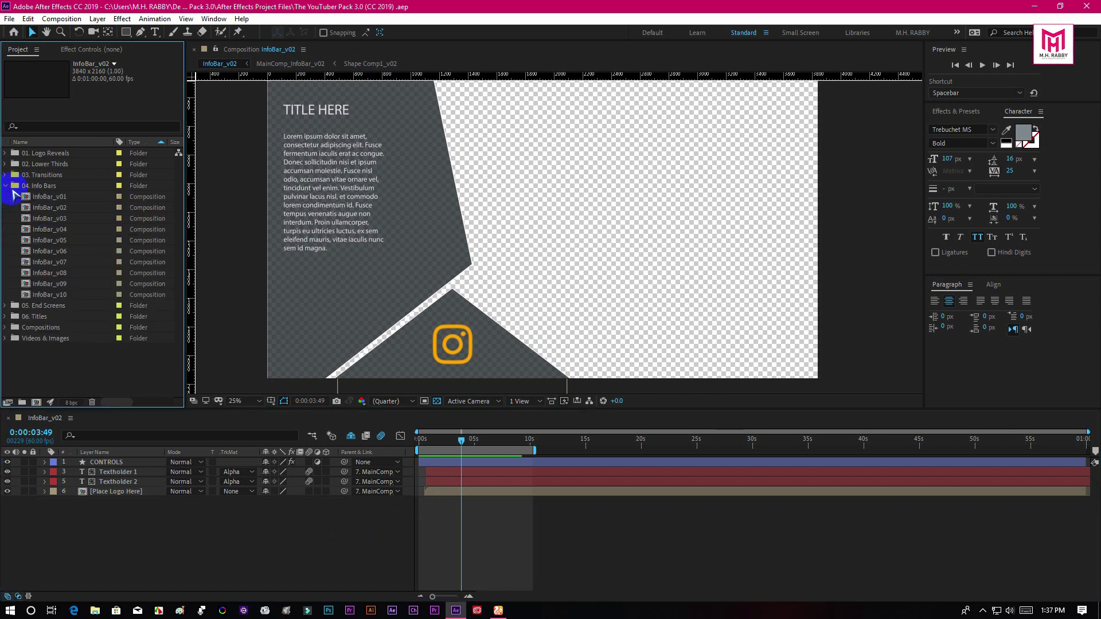
Open InfoBar_v01, v03, v05 and v07, then scrub v07 to the NEWS UPDATE bar
double_click(65, 197)
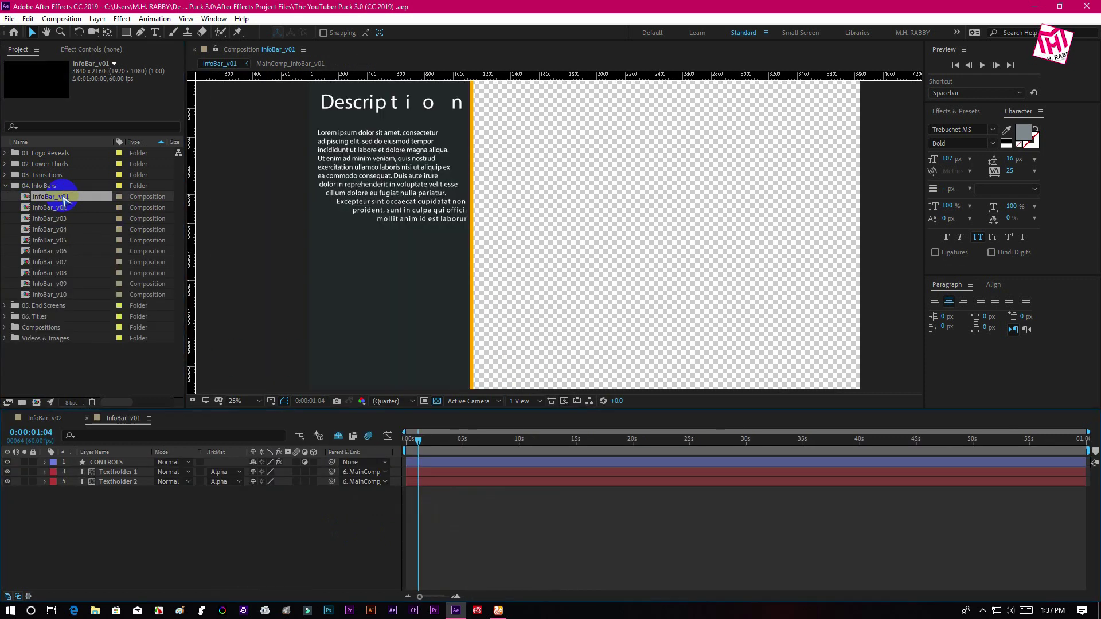
double_click(64, 219)
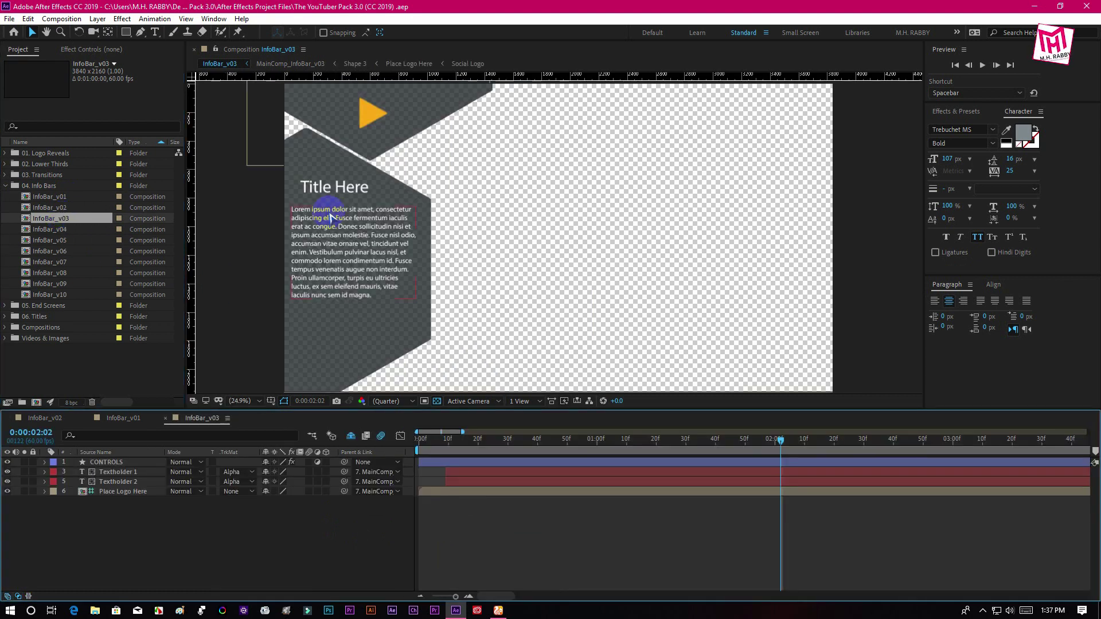
double_click(60, 241)
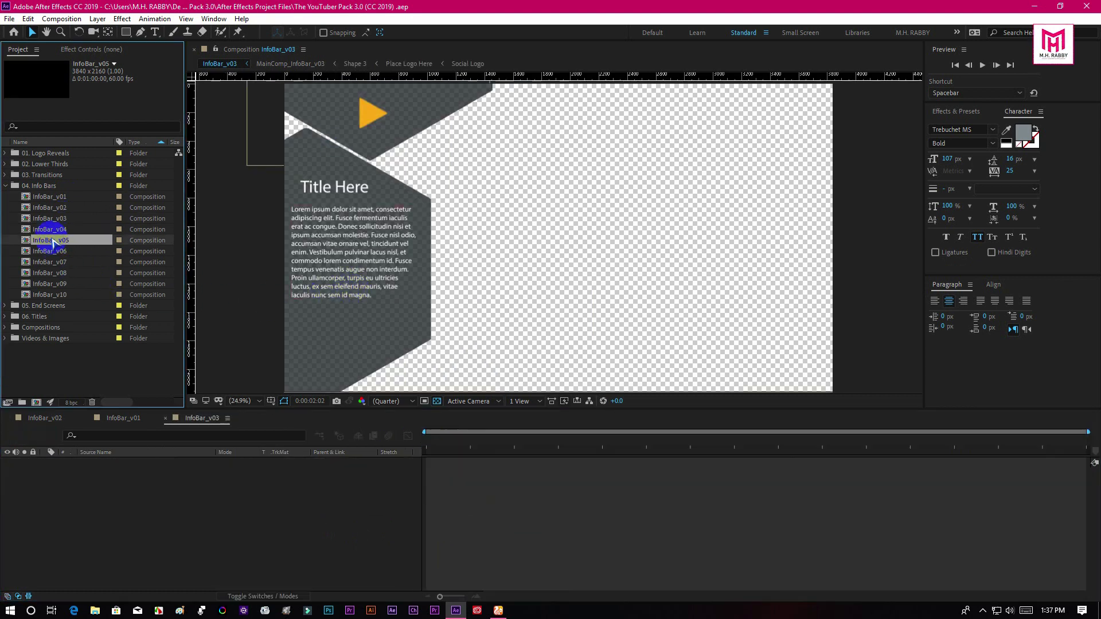
left_click(78, 252)
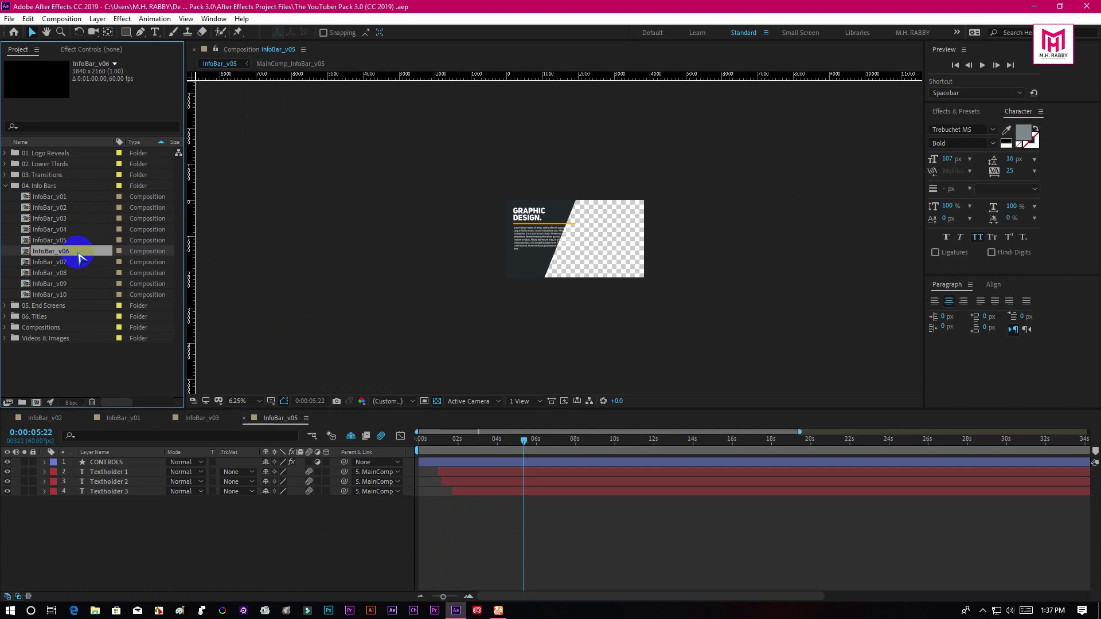
double_click(68, 262)
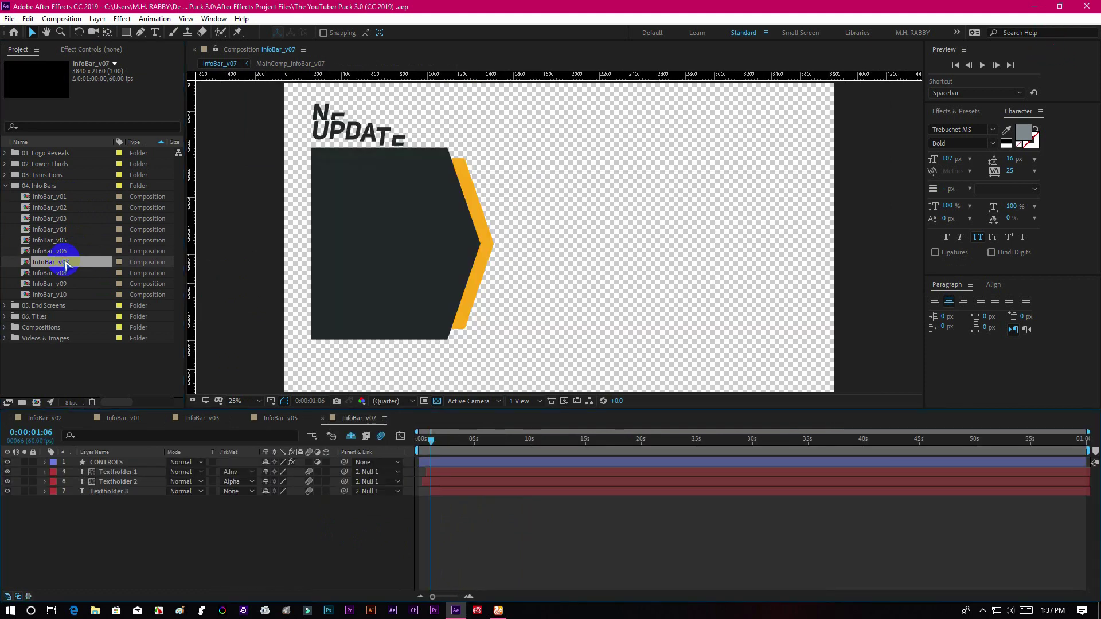
left_click(418, 442)
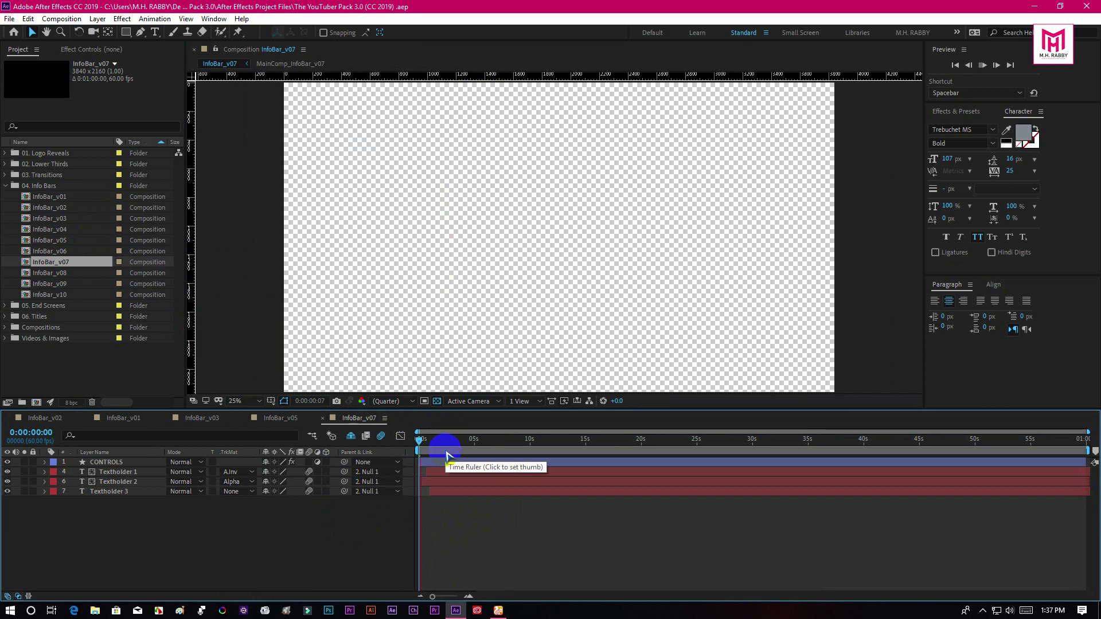
left_click_drag(432, 441, 487, 459)
Open the InfoBar_v09 and InfoBar_v10 compositions
double_click(74, 286)
left_click(446, 420)
double_click(63, 295)
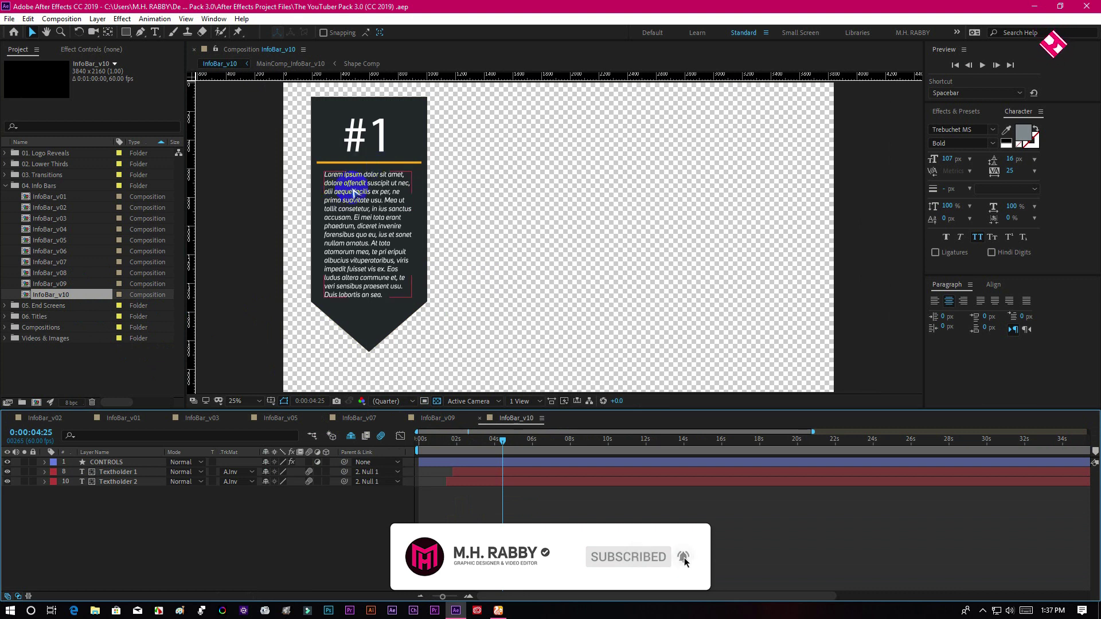
Replace the Textholder 2 lorem ipsum with new placeholder text and scrub the reveal
double_click(362, 245)
left_click(420, 277)
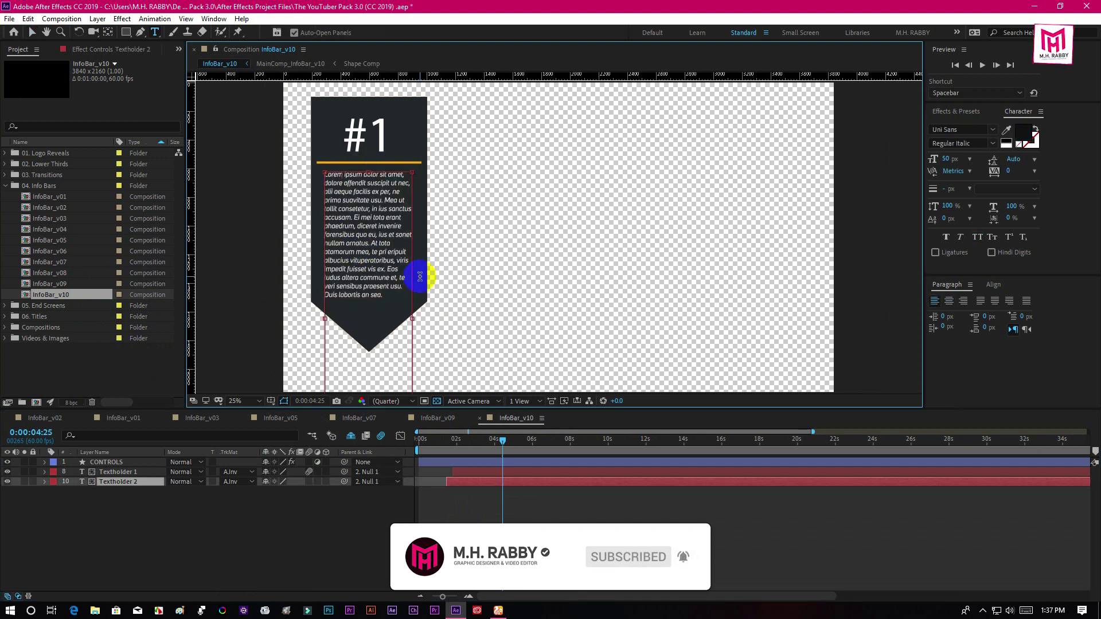
key("ctrl+a")
type("khdjkm dhfhfhdjfldjl fkjlkjfkljdfkl jkljdklj fljkdjfkljkdljkfljkljdkjfmbnhkj shjdh fskdjh fksdjk hfkjhsskdhfkjhdkdj hfshddjkl hjkshdfhfshdjkfhjhddjffh hfvfgrf dfghhdhdfg sdfgg gsdffgggsefgreg dgbd rtgee gyuio dsggsdg dbhc bdfg")
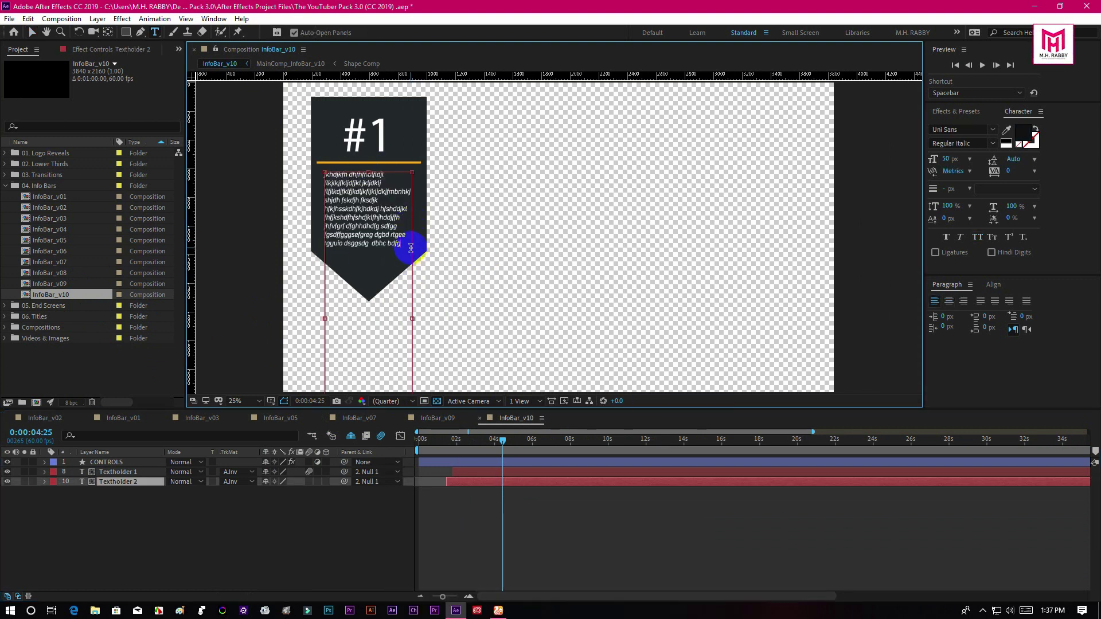
left_click(211, 513)
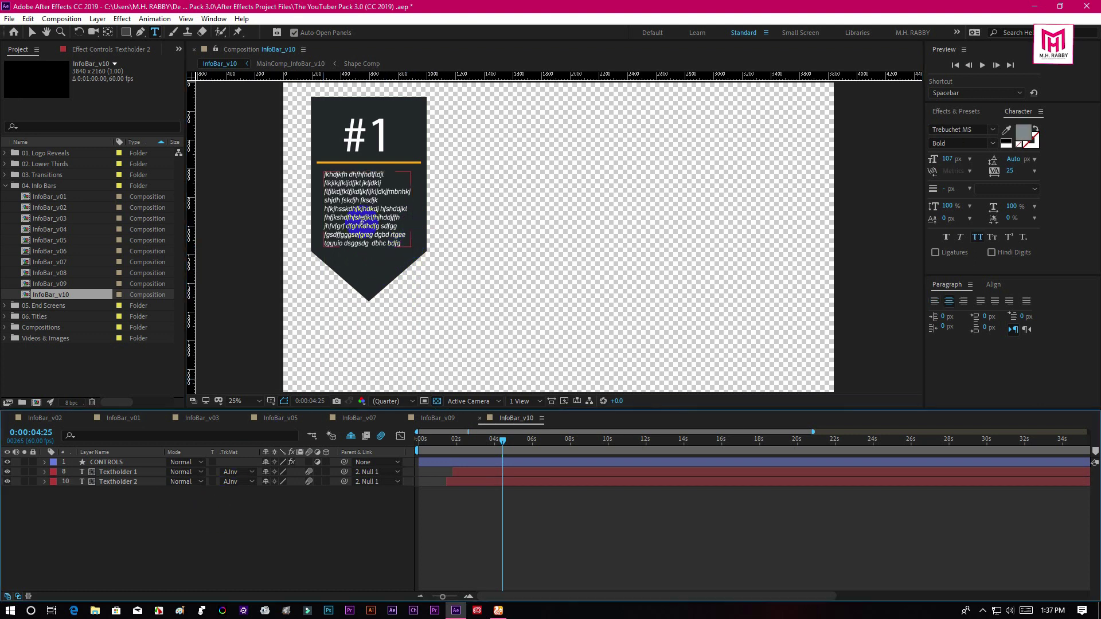
left_click(457, 446)
left_click_drag(425, 447, 507, 451)
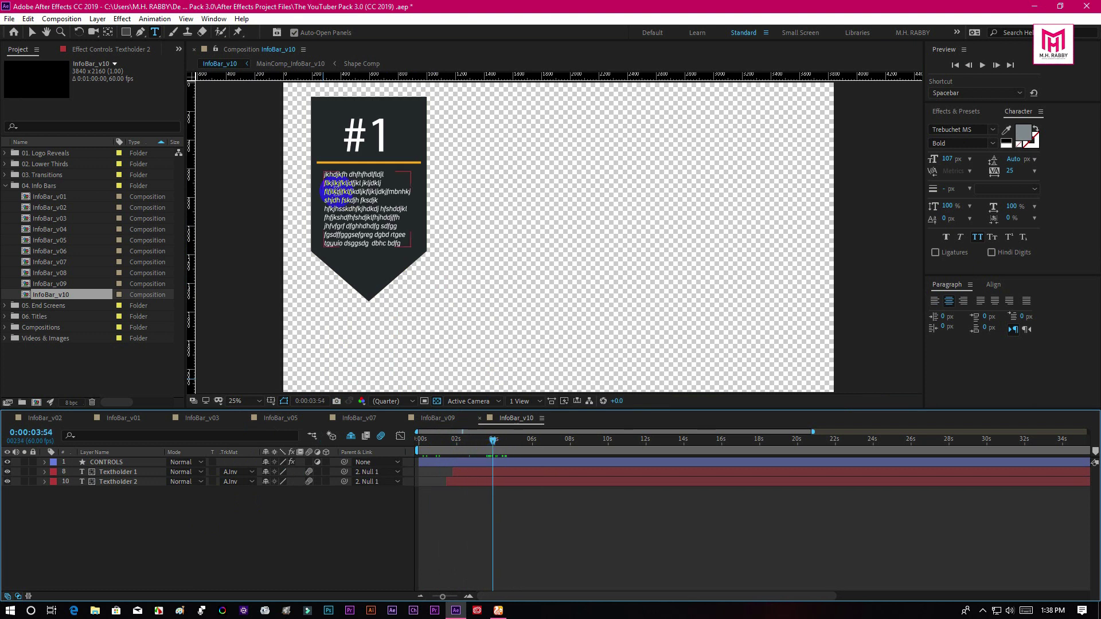
In the CONTROLS layer's Effect Controls, scale the #1 heading up to 108
left_click(122, 462)
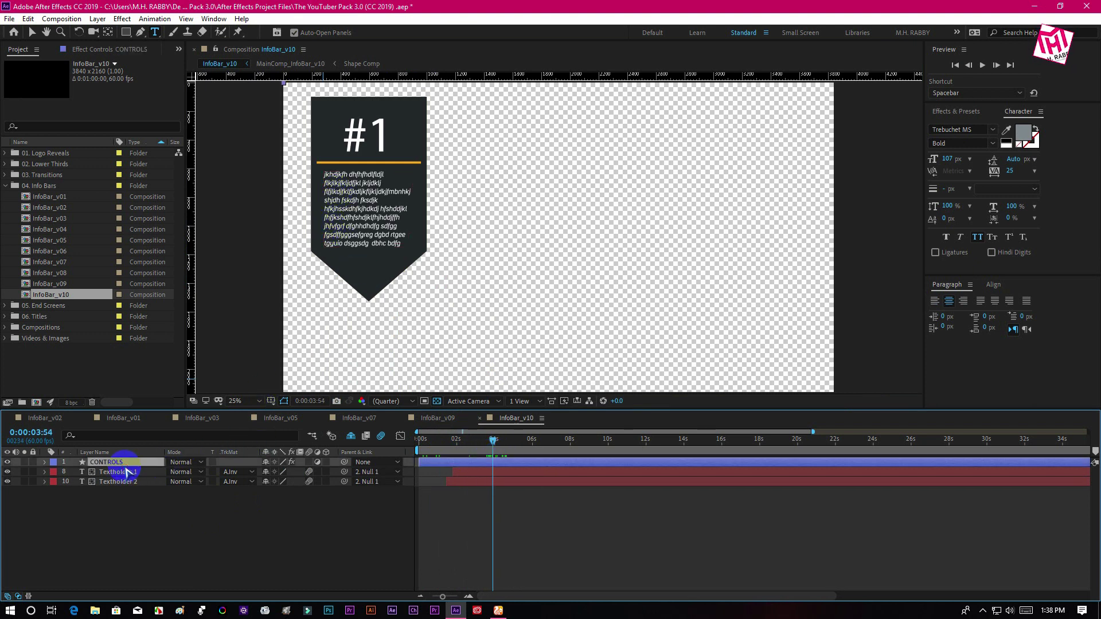
left_click(127, 473)
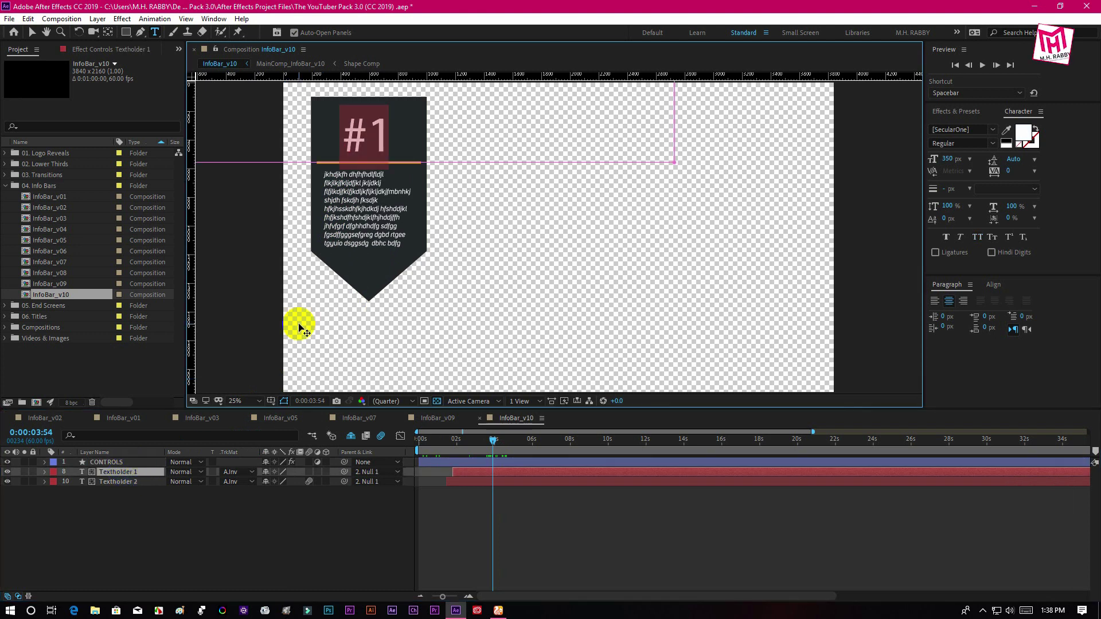
left_click(131, 463)
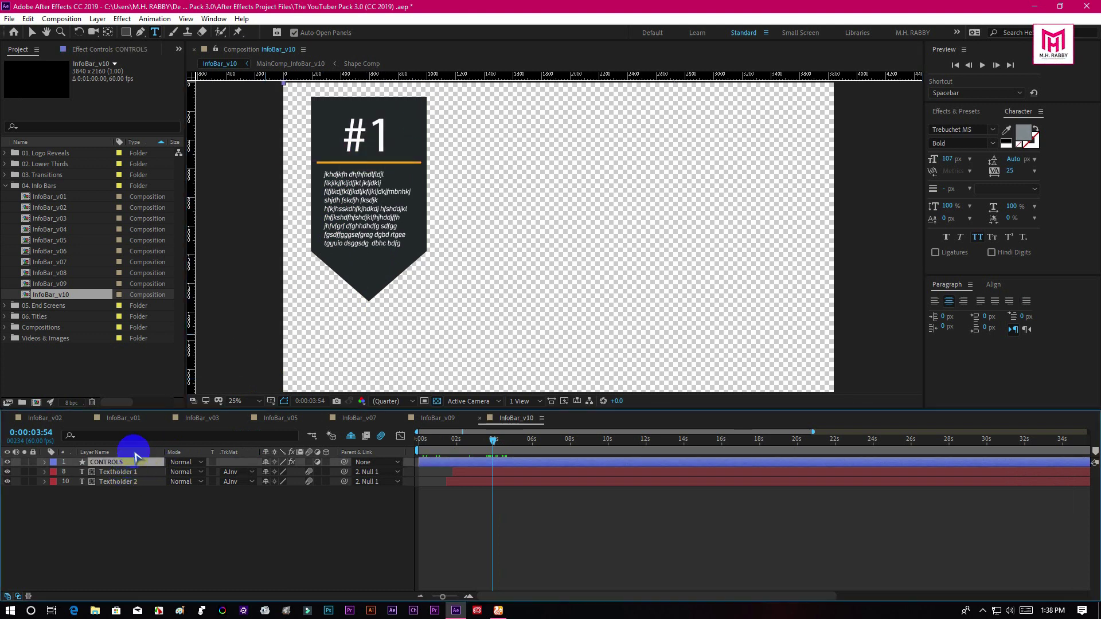
left_click(128, 51)
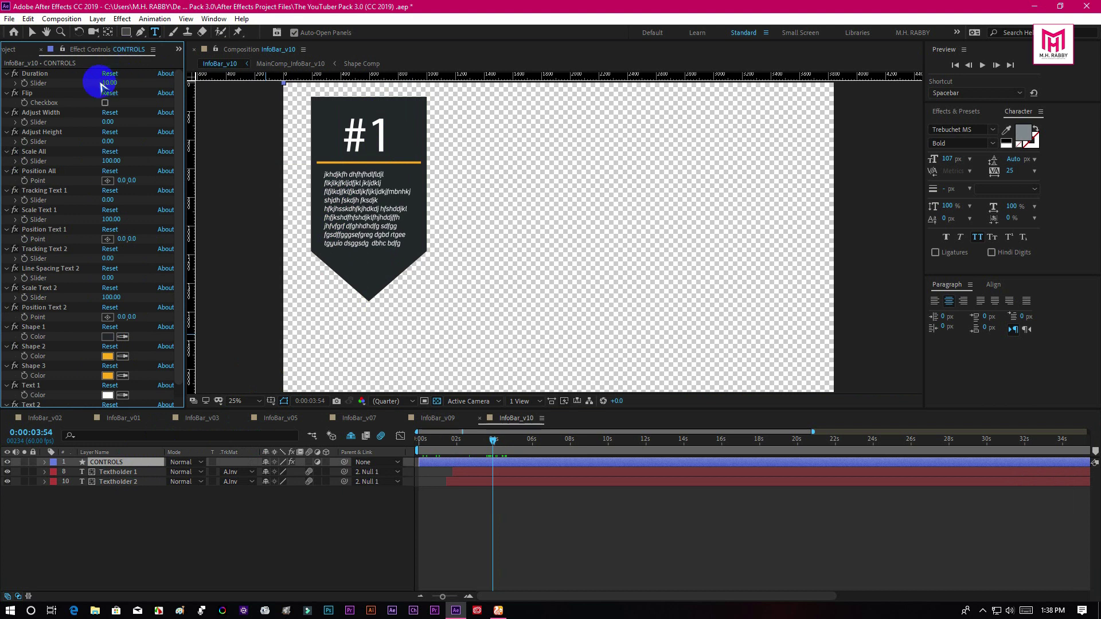
left_click(44, 190)
scroll(80, 195, "down", 1)
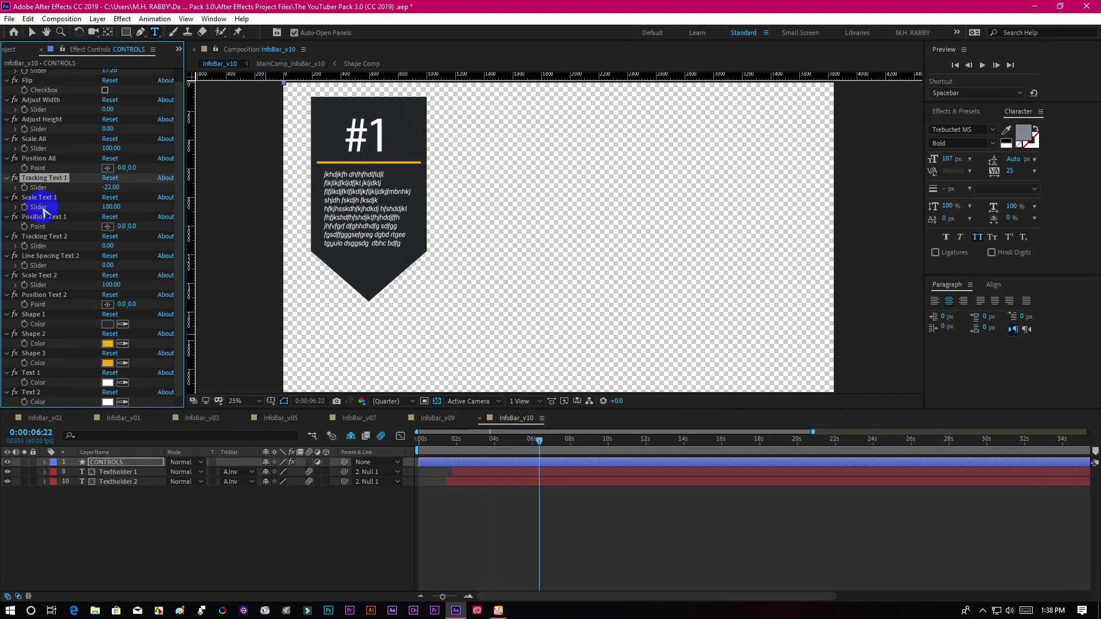
left_click_drag(110, 208, 123, 318)
left_click(109, 226)
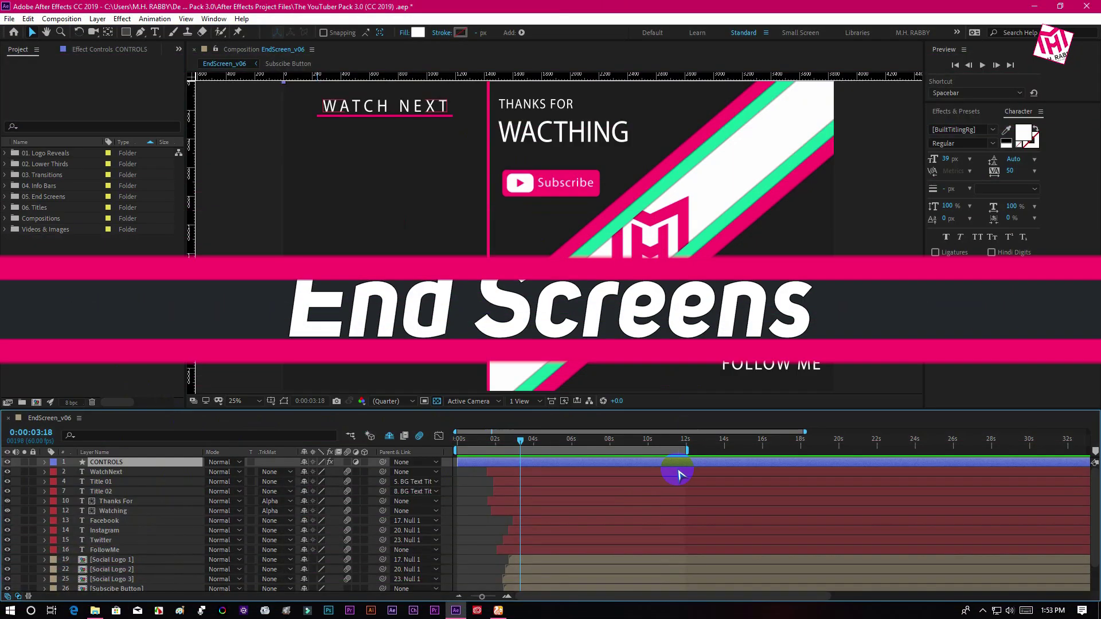
Rewind EndScreen_v06 and preview its animation partway
left_click_drag(520, 441, 458, 441)
key("space")
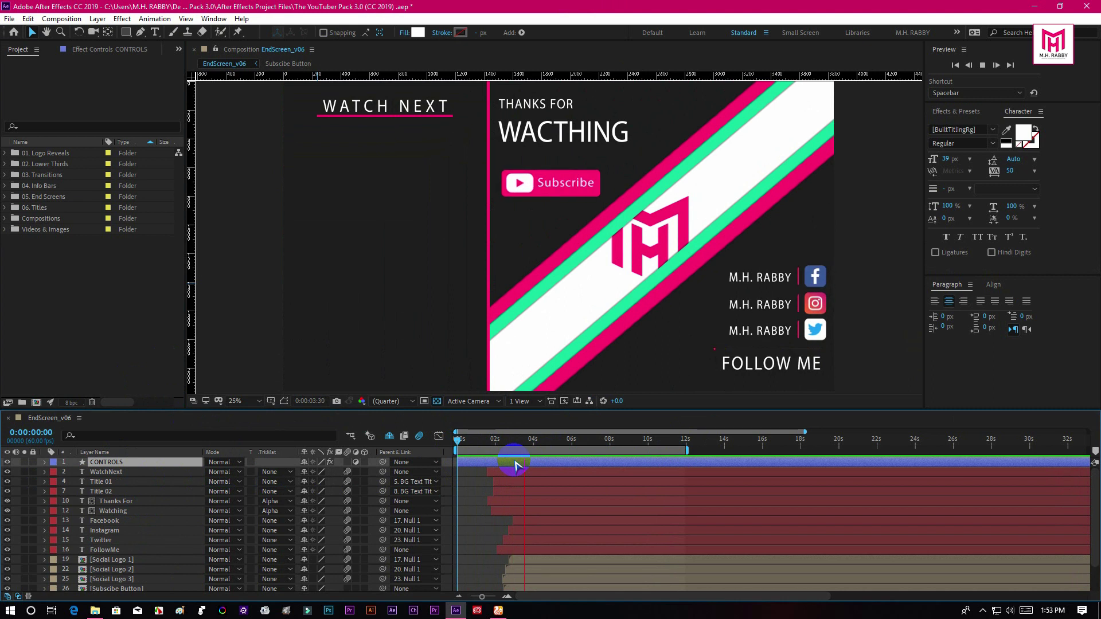
key("space")
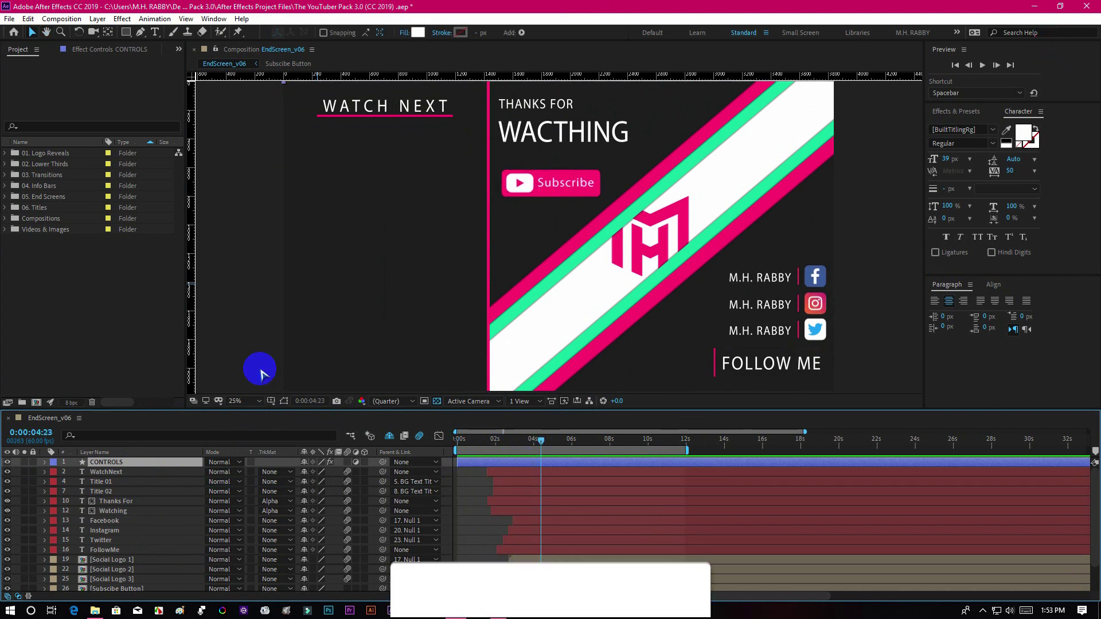
Expand the 05. End Screens folder and open EndScreen_v03
left_click(3, 197)
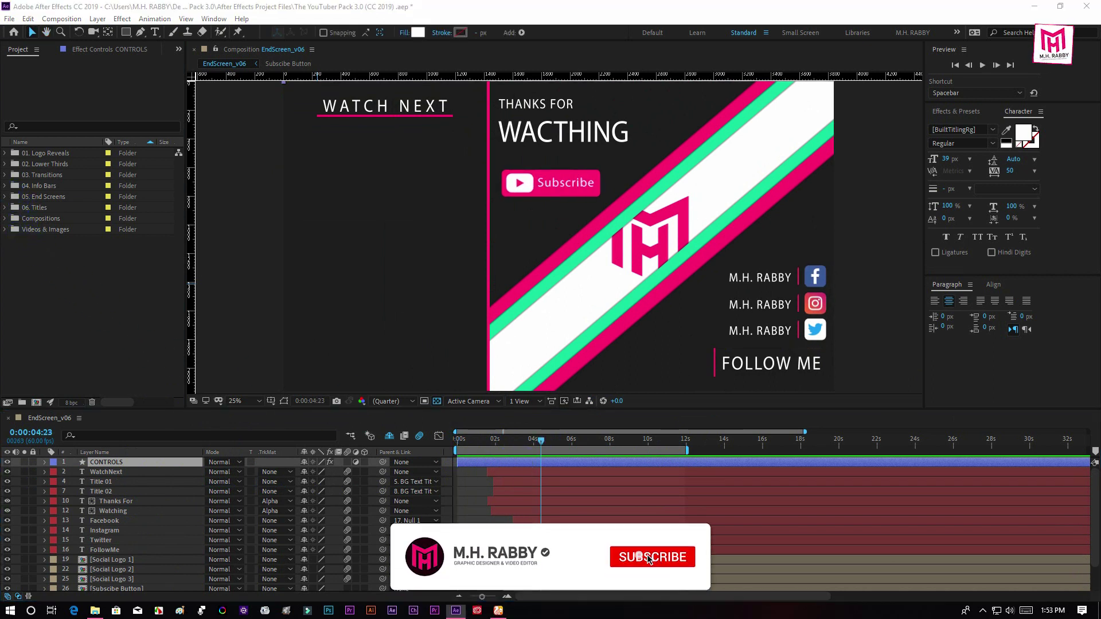
left_click(5, 196)
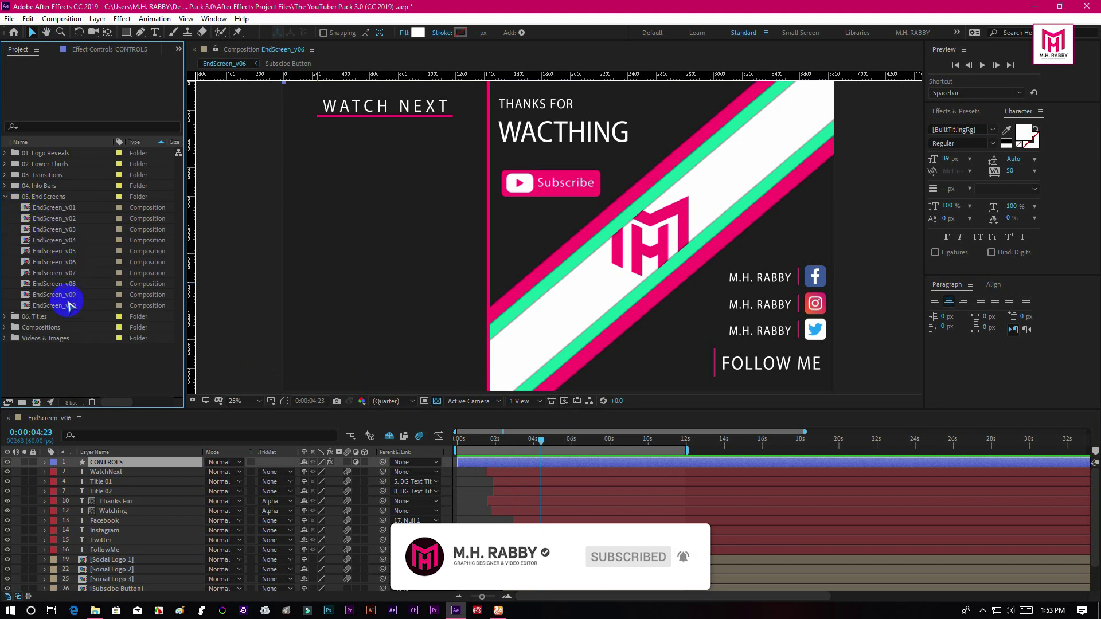
double_click(65, 230)
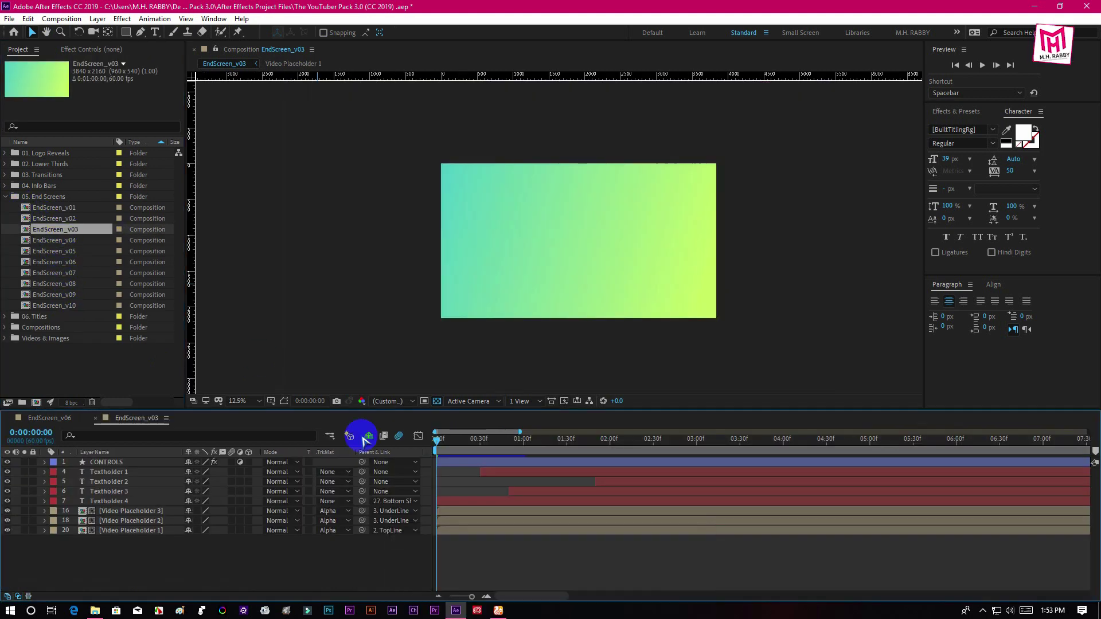
Scrub through EndScreen_v03, then open EndScreen_v07 and scrub to around ten seconds
left_click_drag(466, 452, 611, 455)
double_click(68, 273)
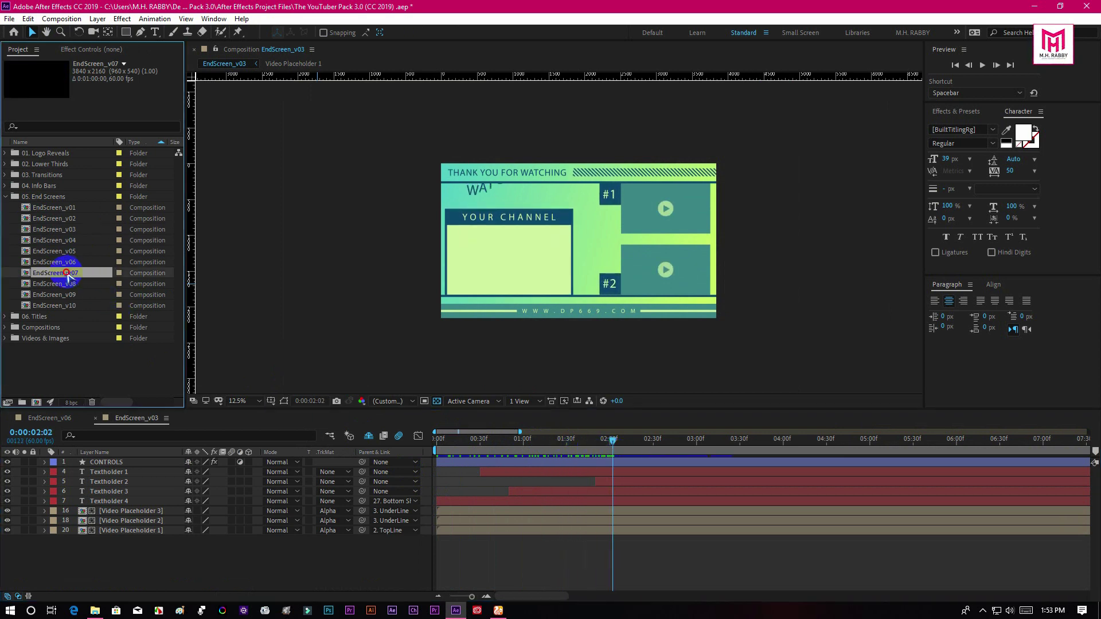
left_click_drag(513, 443, 628, 454)
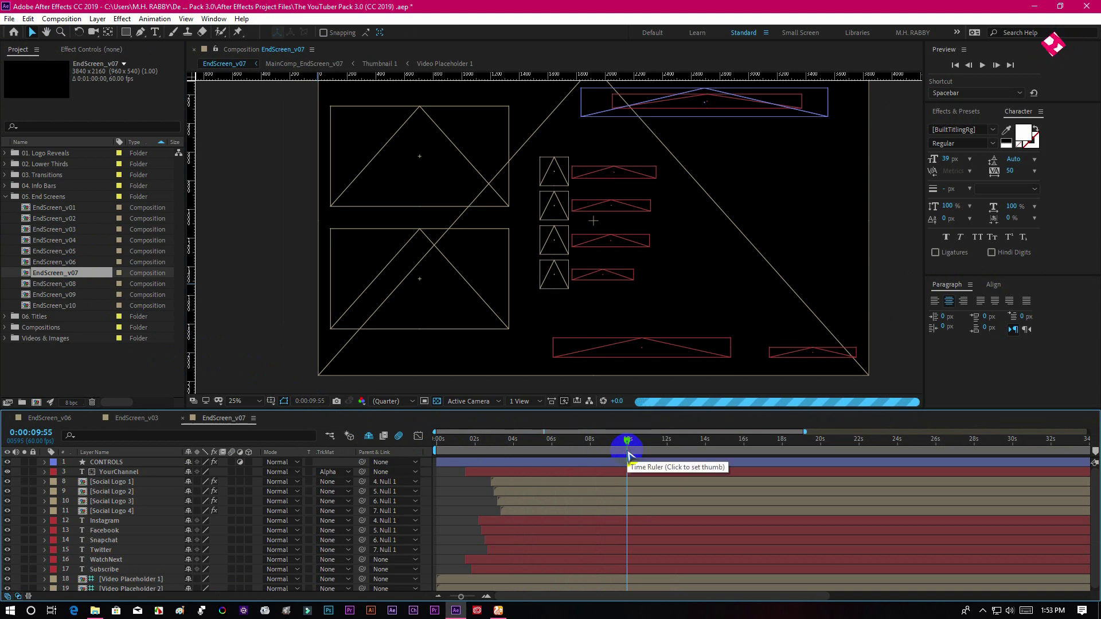
left_click(597, 470)
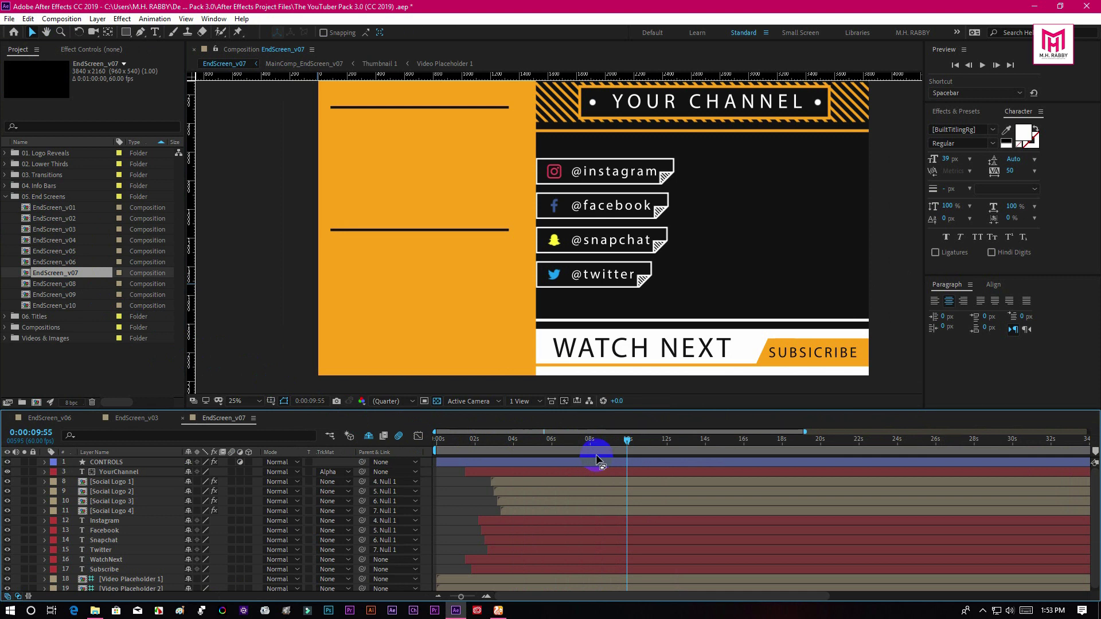
Open EndScreen_v09, then switch back to the EndScreen_v06 composition
double_click(64, 294)
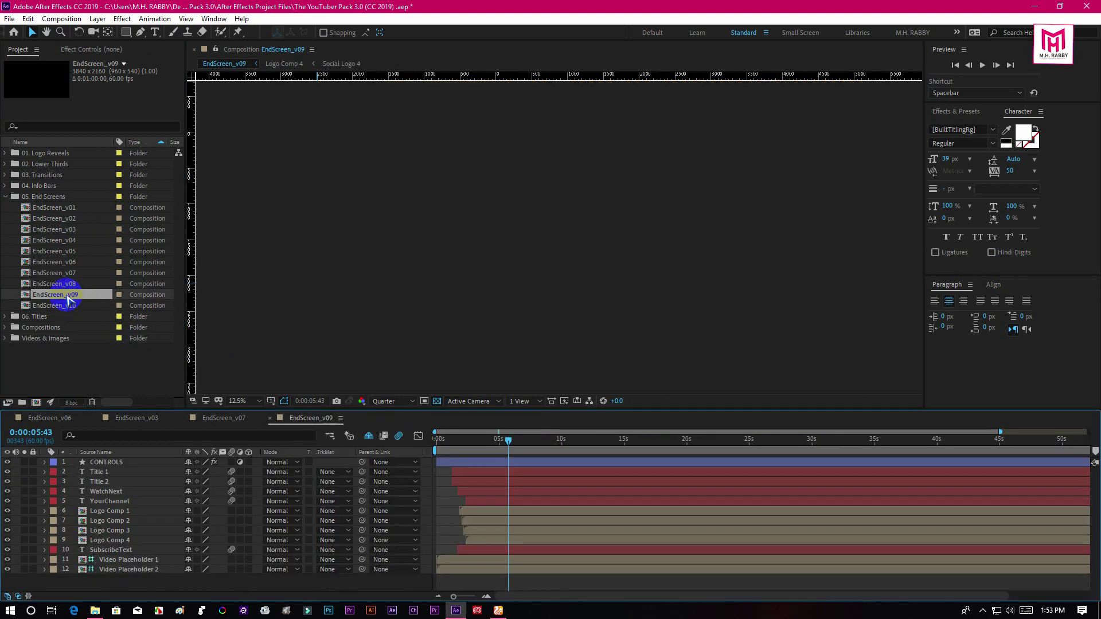
scroll(700, 304, "up", 2)
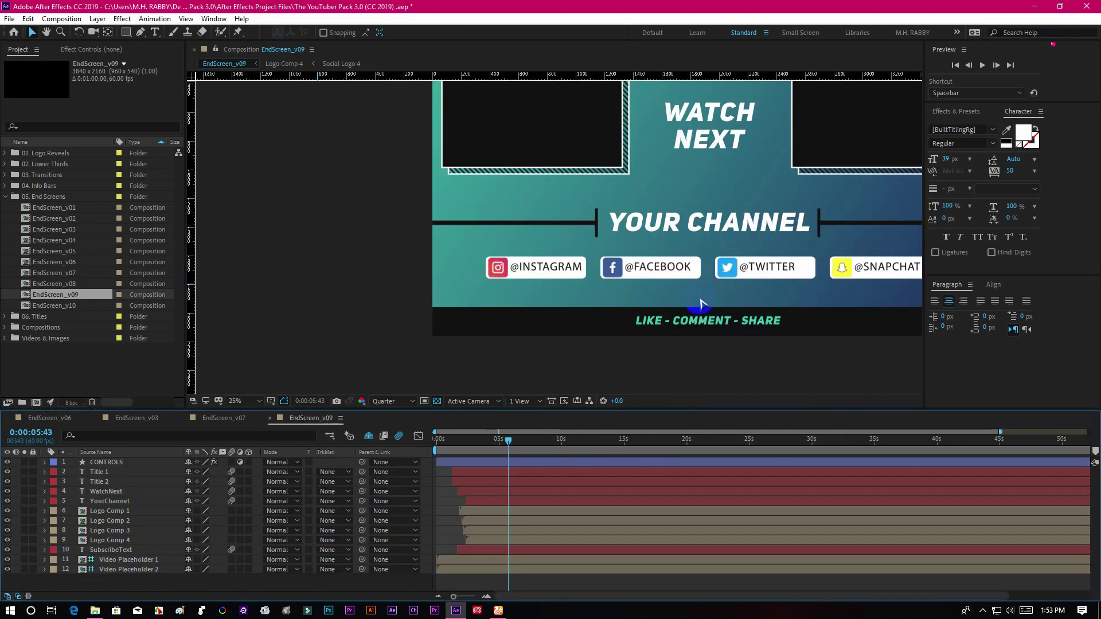
left_click(50, 418)
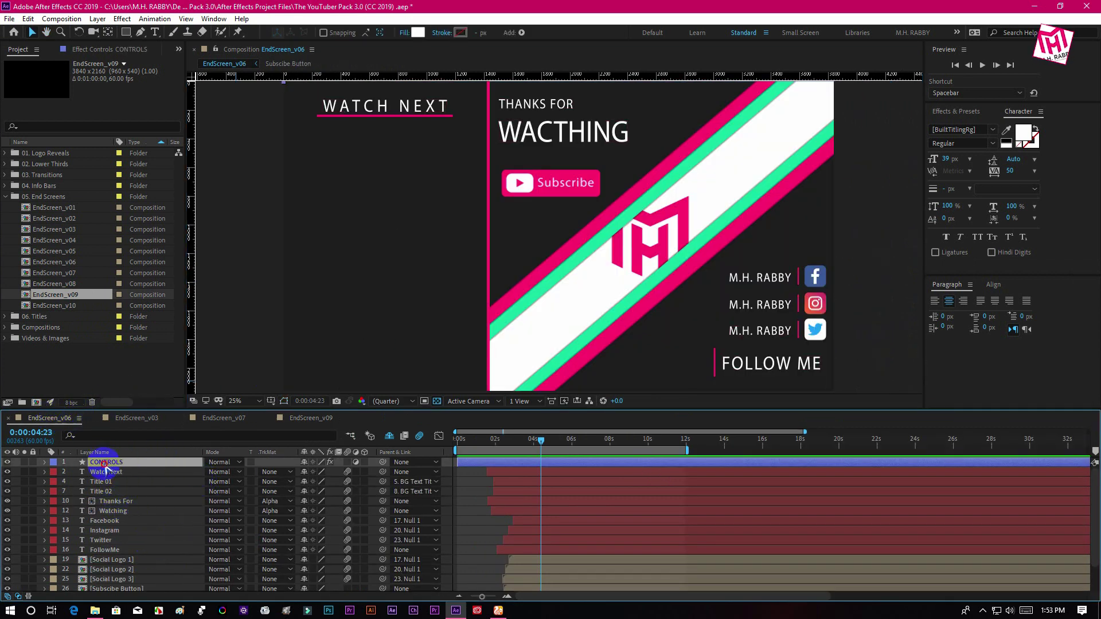
Turn Use YouTube Videos off to reveal video boxes, then back on
left_click(118, 50)
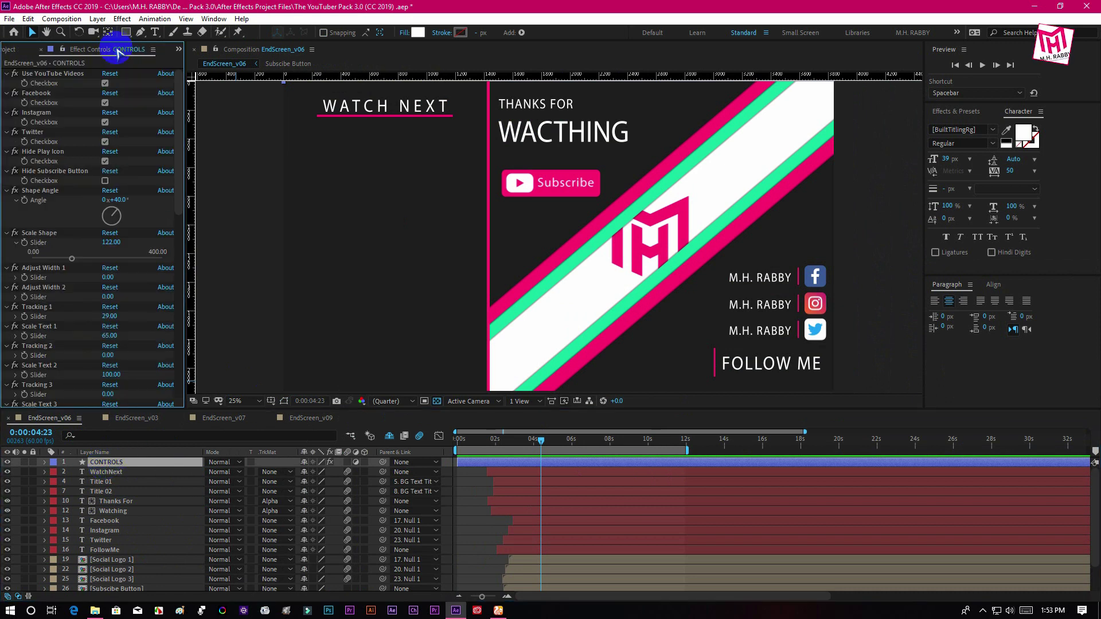
left_click(105, 84)
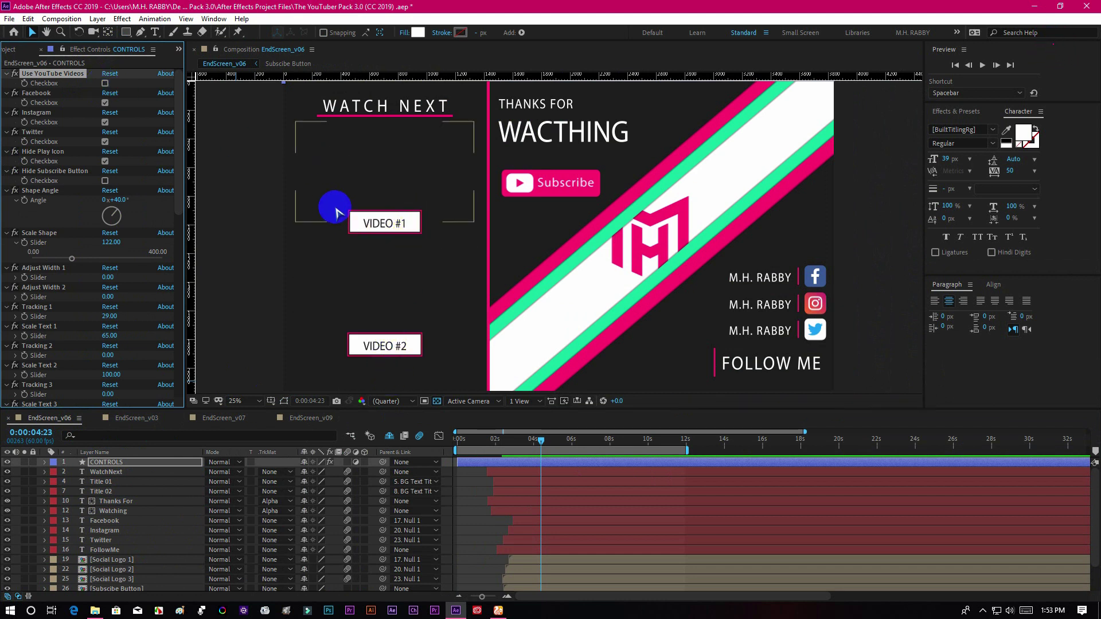
left_click(105, 84)
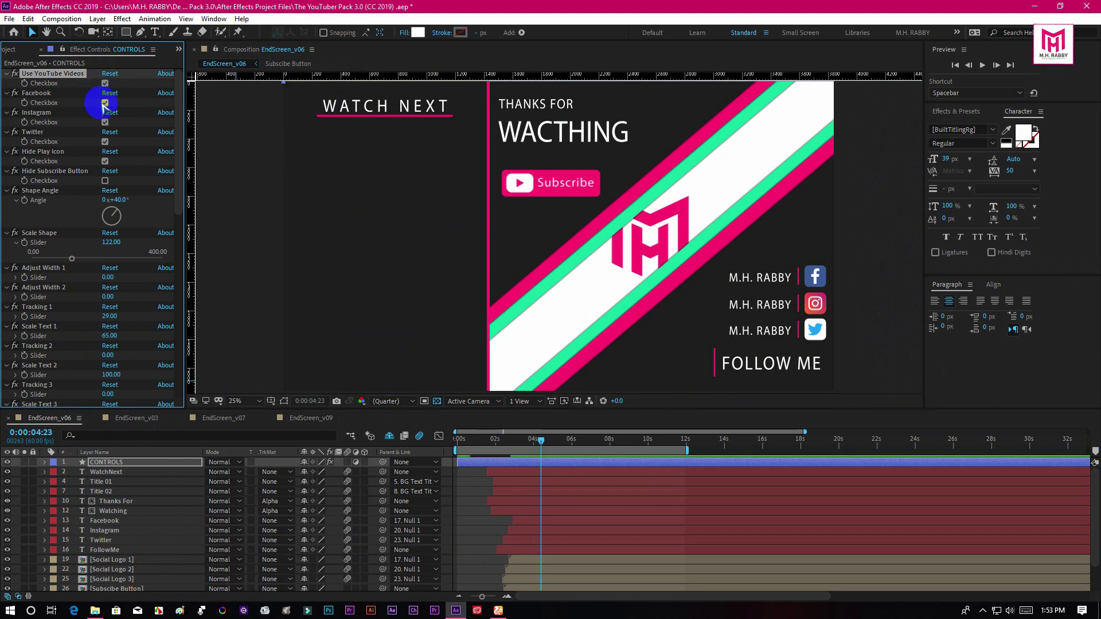
Hide the Facebook, Instagram and Twitter links, then show them again
left_click(105, 103)
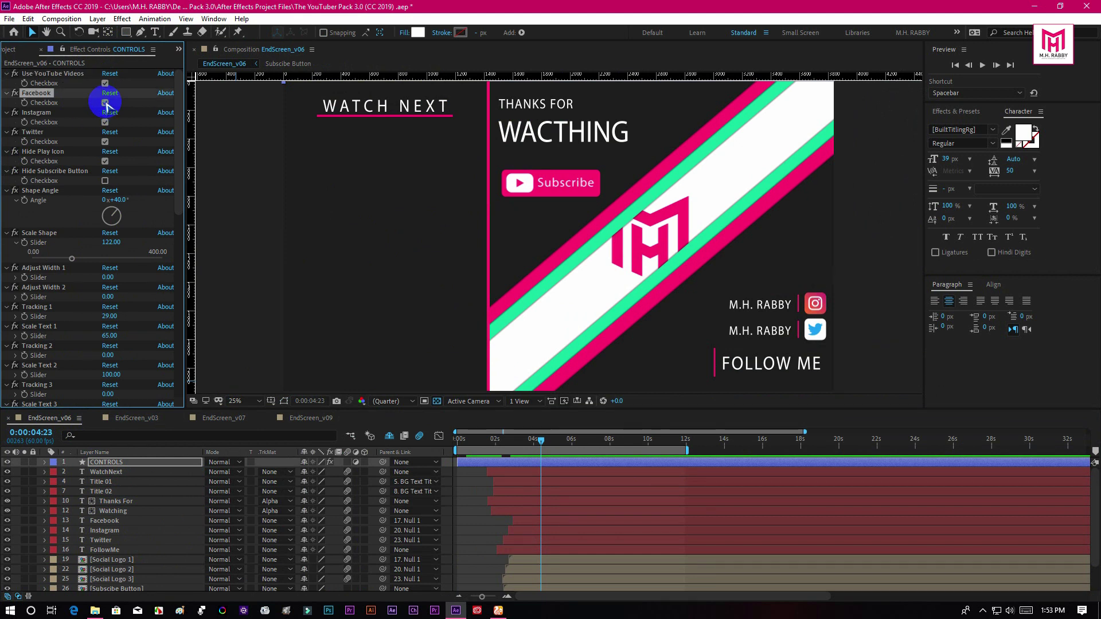
left_click(105, 122)
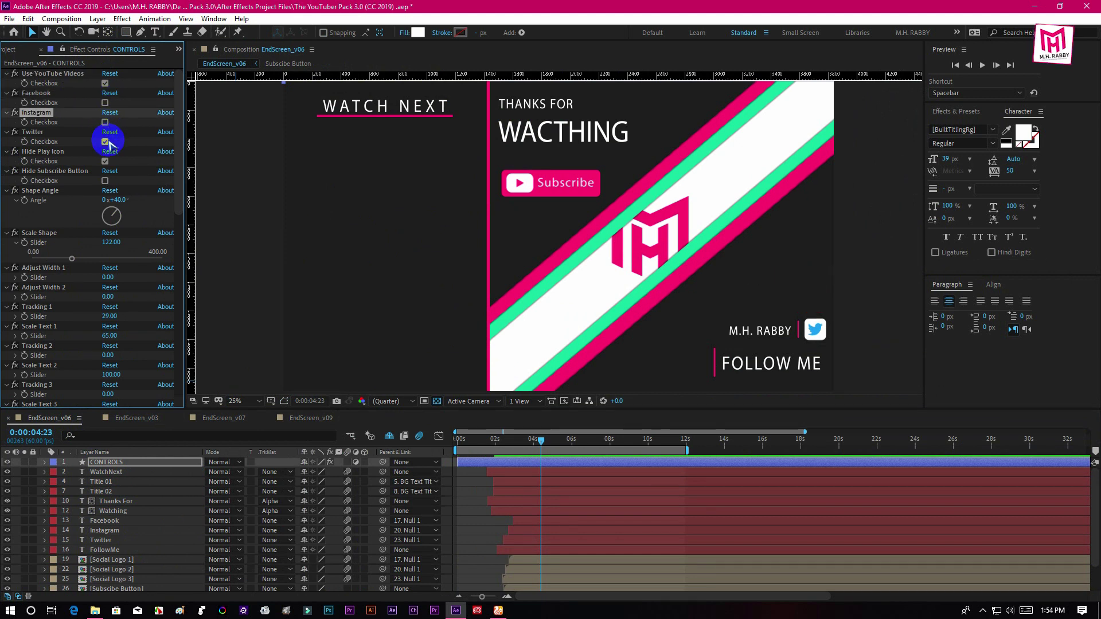
left_click(106, 141)
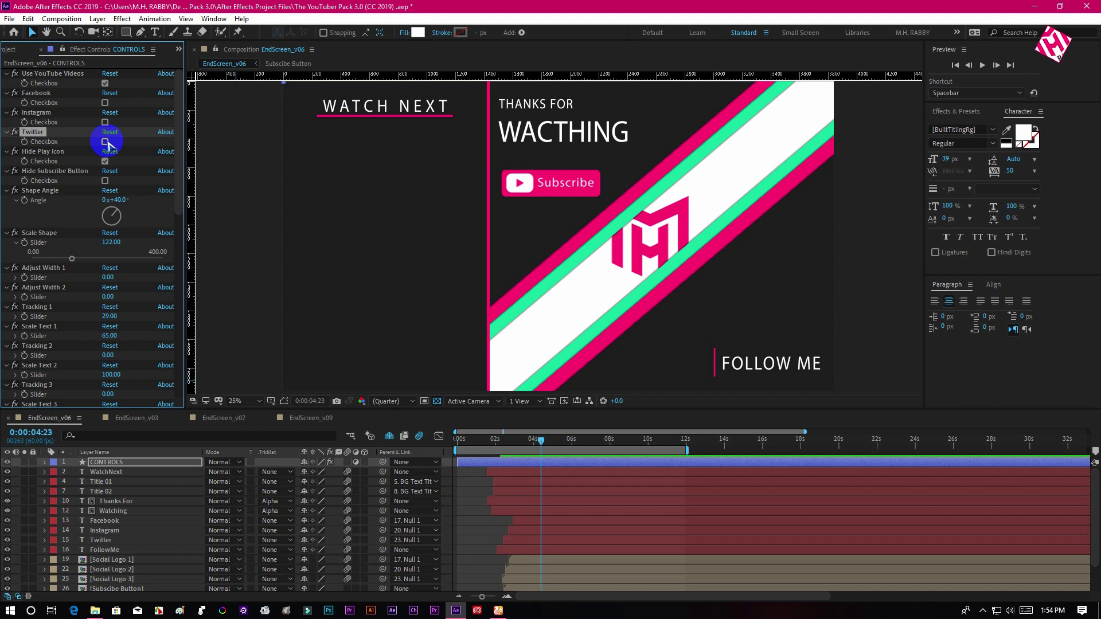
left_click(106, 142)
left_click(105, 122)
left_click(105, 103)
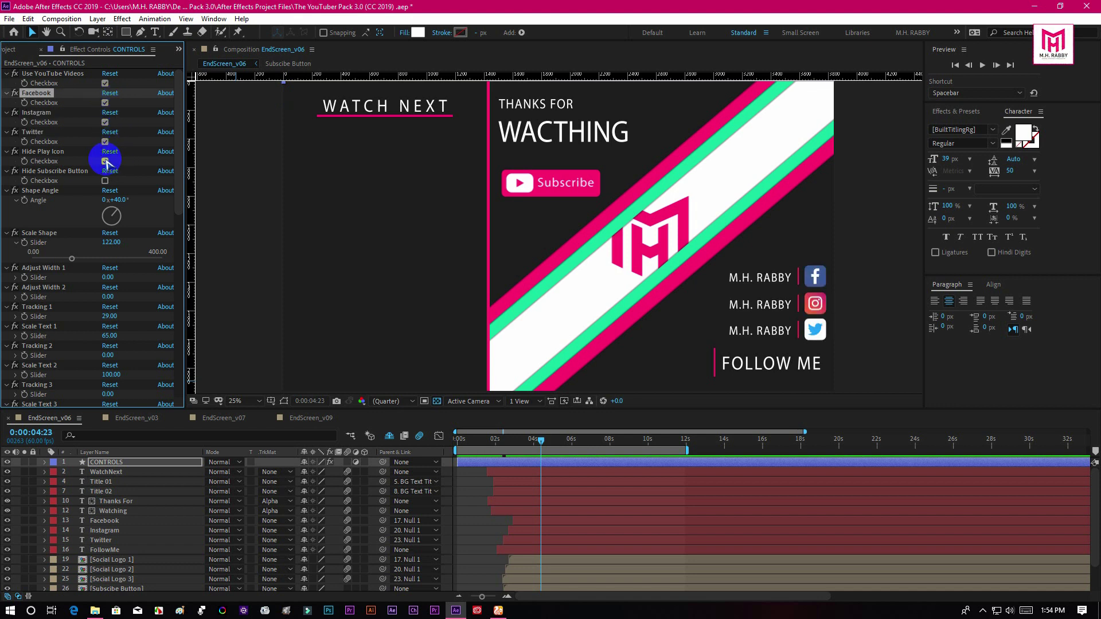
Hide and restore the Subscribe button, and toggle the Hide Play Icon option
left_click(106, 180)
left_click(105, 181)
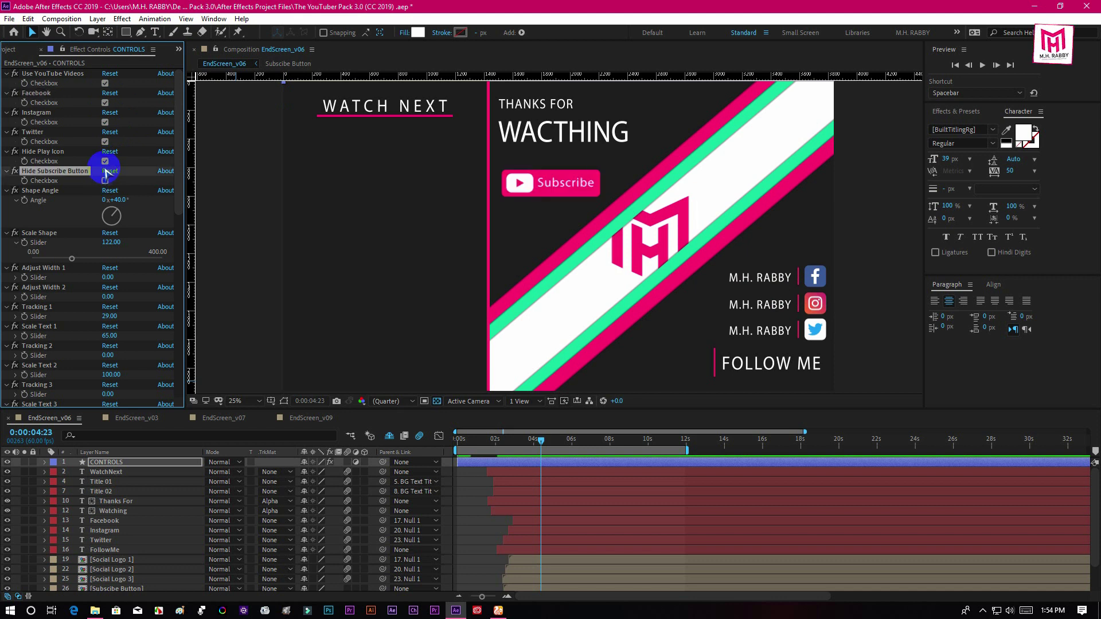
left_click(105, 161)
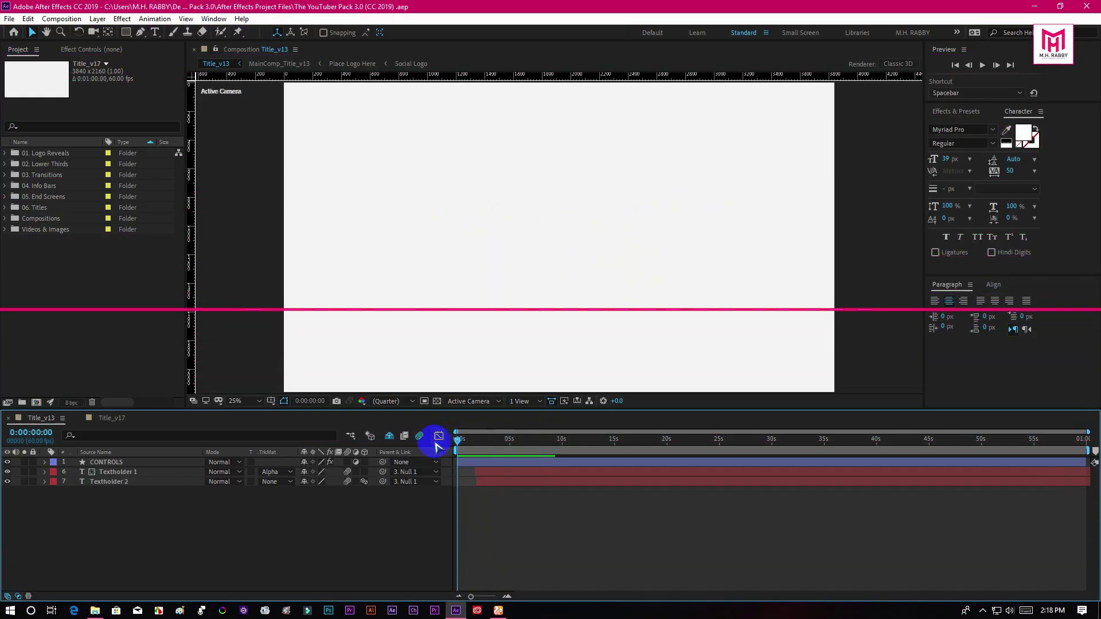
key("space")
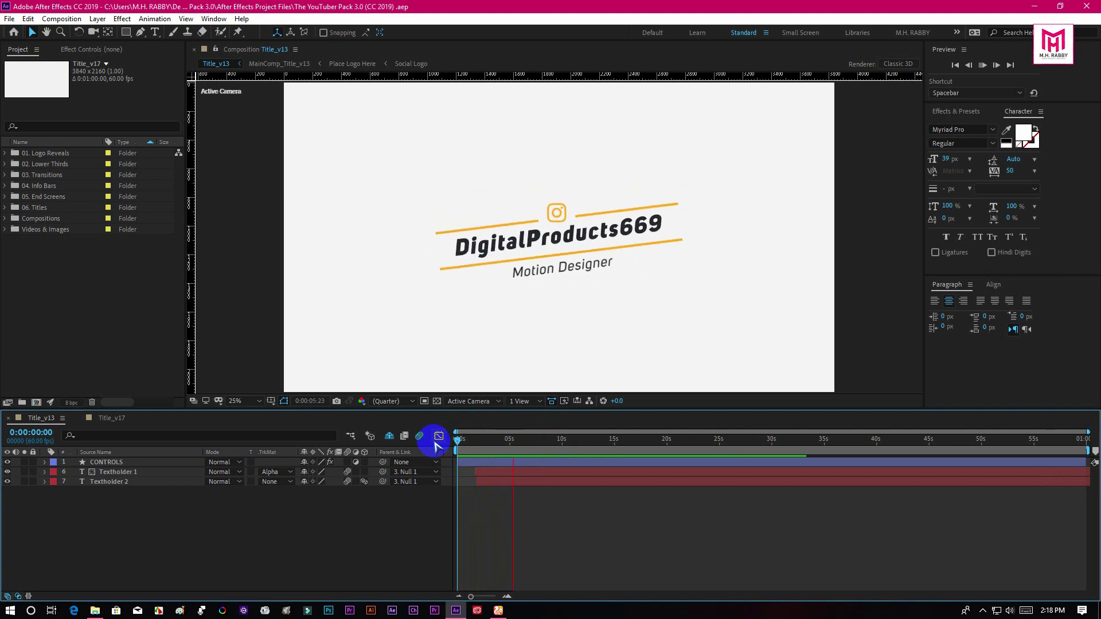
Stop the preview, expand the 06. Titles folder, and open Title_v14 and Title_v18
left_click(6, 208)
scroll(9, 212, "down", 2)
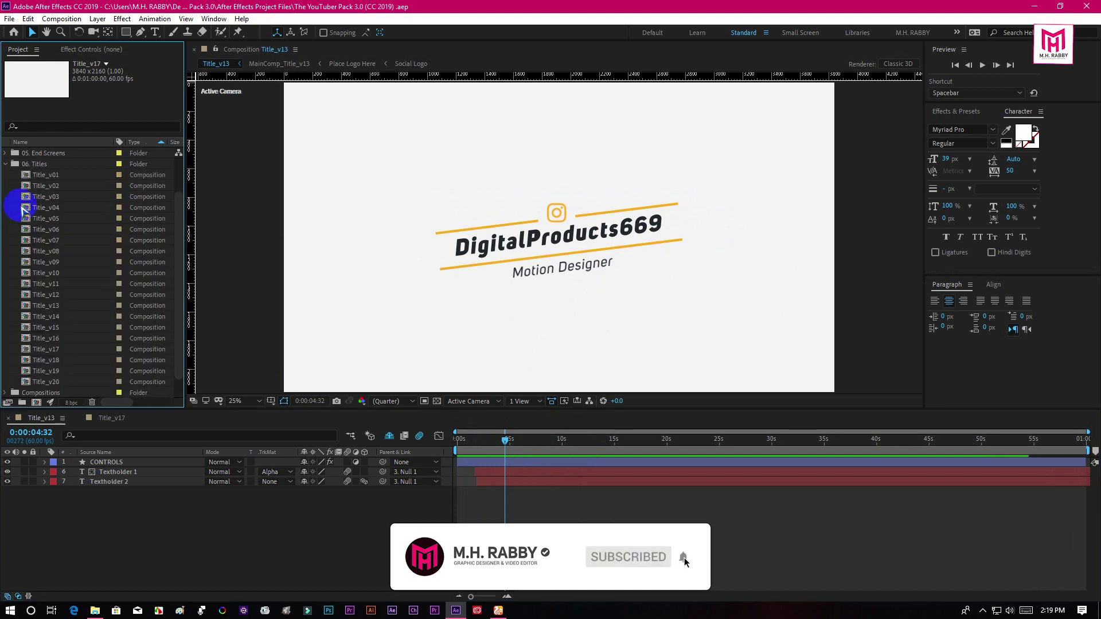
double_click(56, 318)
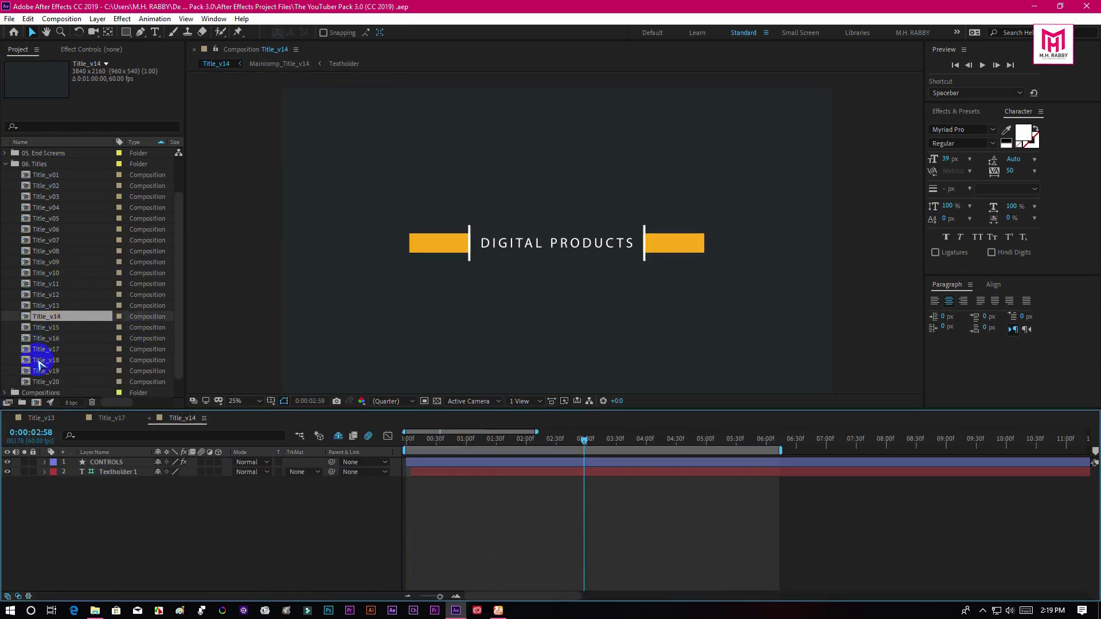
double_click(41, 360)
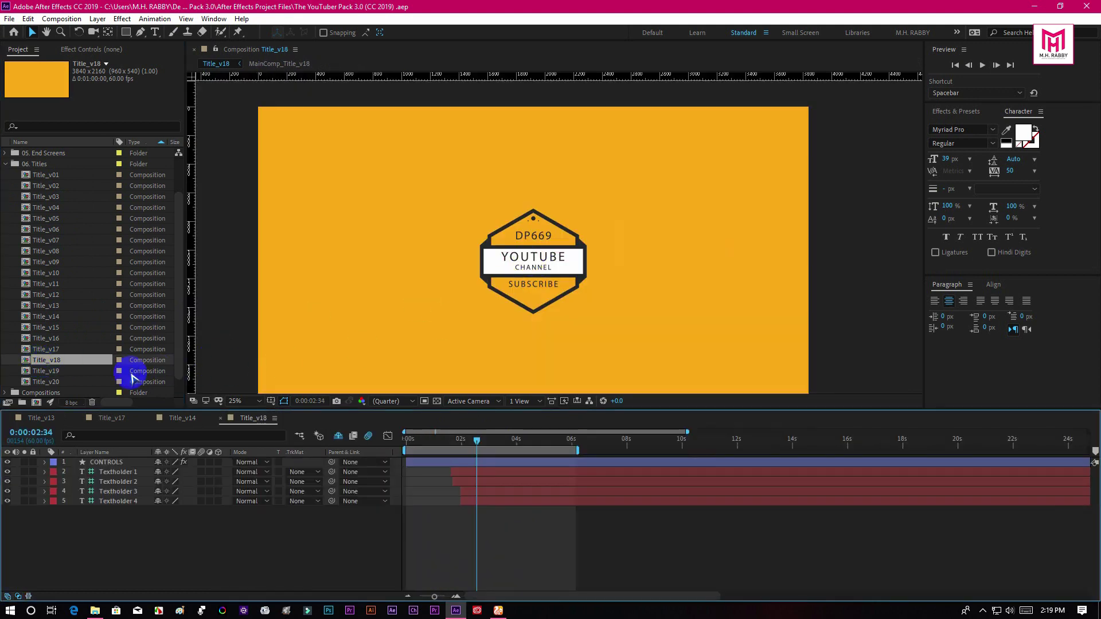